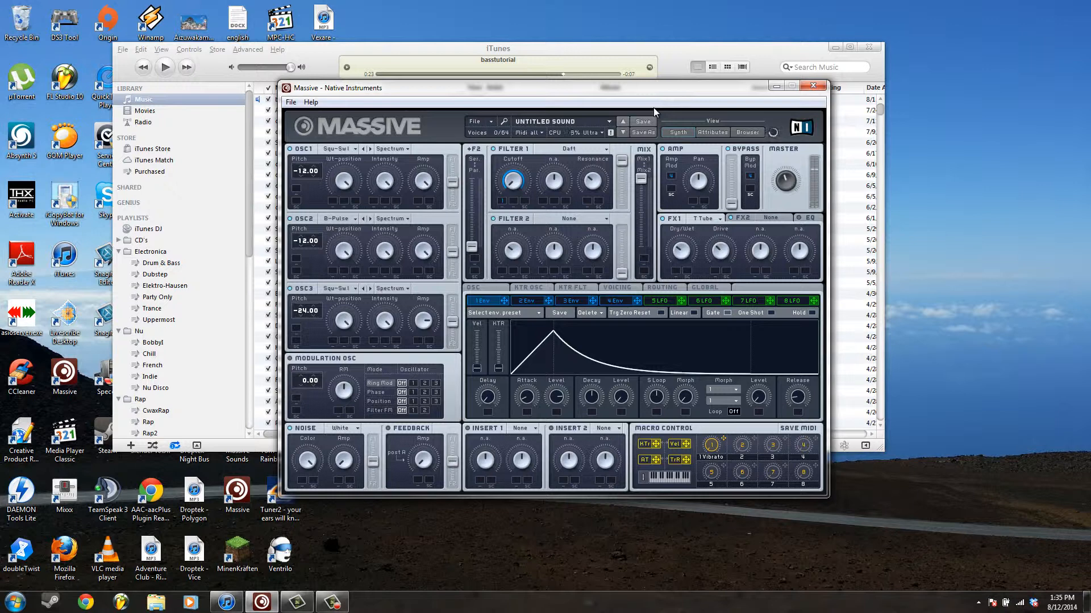
# Switch to iTunes, play back the basstutorial track and return to Massive.
pyautogui.click(676, 57)
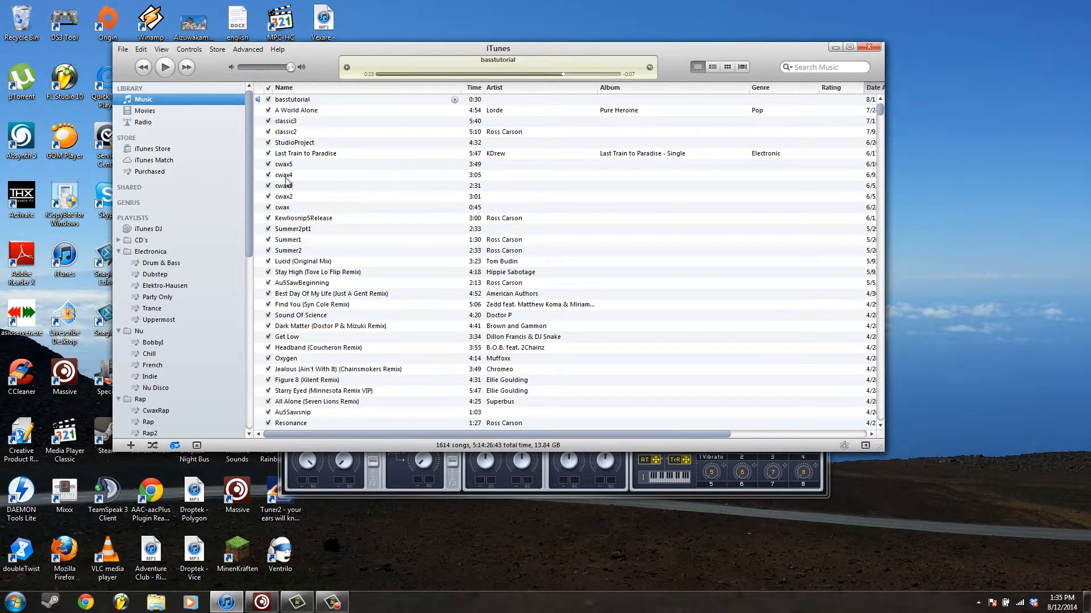
pyautogui.click(145, 70)
pyautogui.click(168, 70)
pyautogui.hotkey('alt', 'Tab')
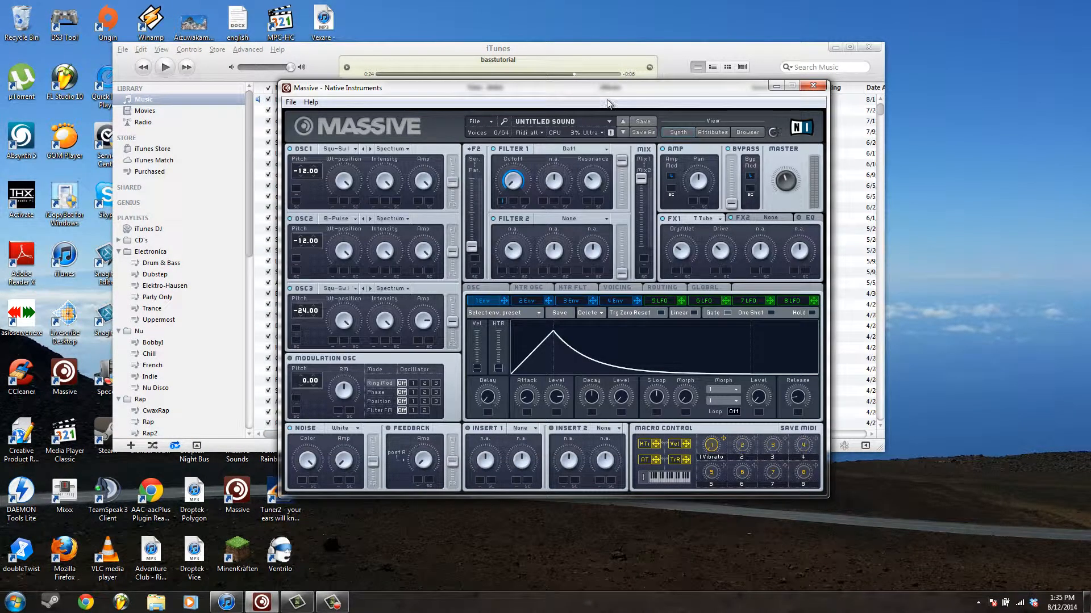
# Start a new, blank sound in Massive.
pyautogui.moveTo(611, 97); pyautogui.dragTo(596, 128)
pyautogui.click(459, 152)
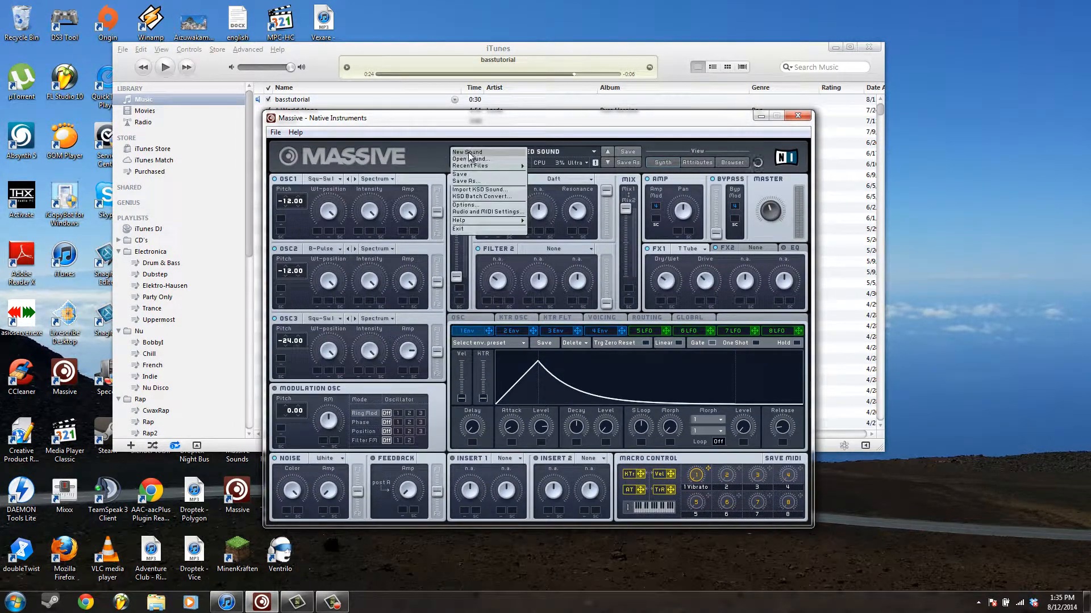
pyautogui.click(472, 150)
pyautogui.moveTo(466, 124); pyautogui.dragTo(473, 103)
pyautogui.click(391, 82)
pyautogui.click(459, 500)
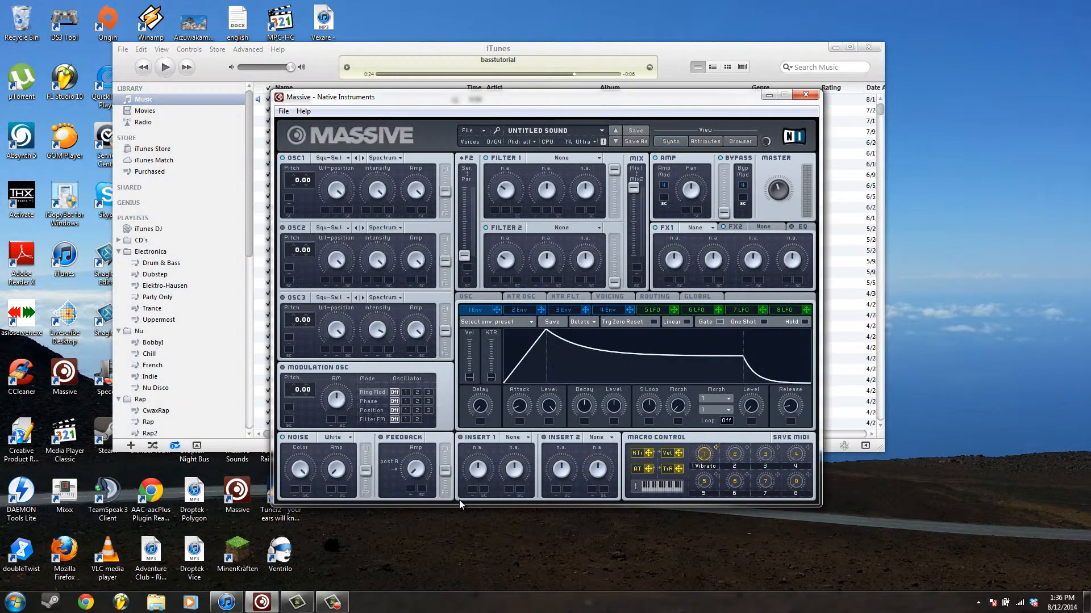
pyautogui.moveTo(504, 100); pyautogui.dragTo(517, 79)
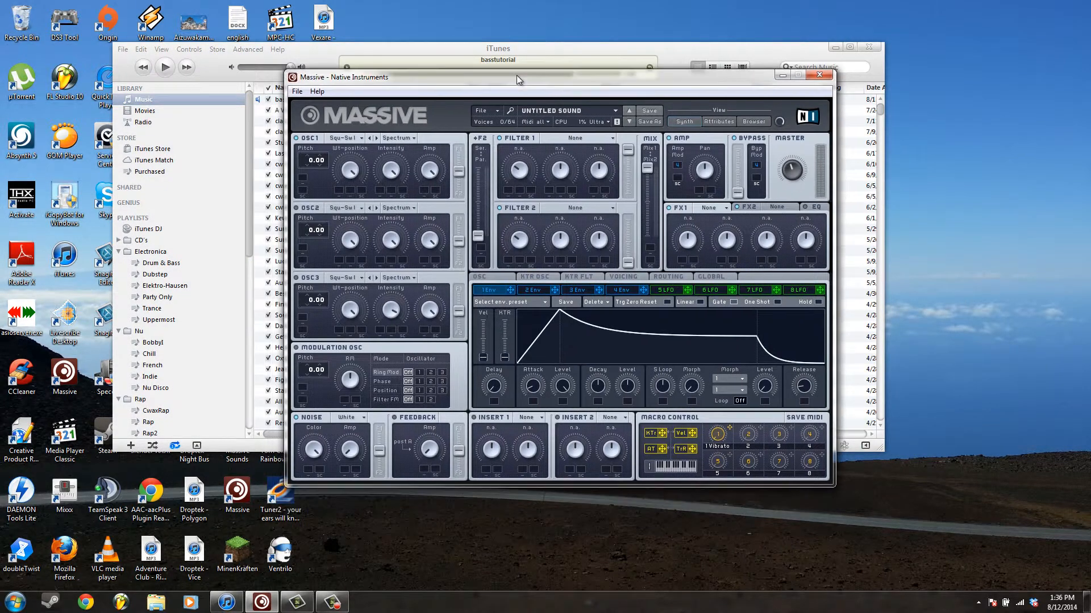
pyautogui.click(698, 58)
pyautogui.click(393, 486)
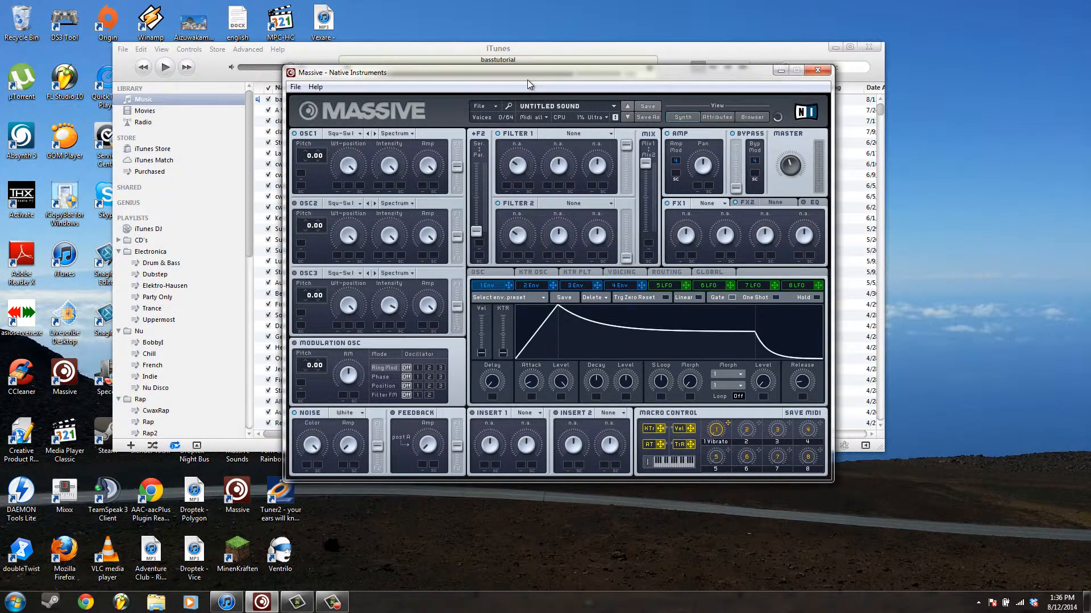
pyautogui.moveTo(527, 80); pyautogui.dragTo(491, 61)
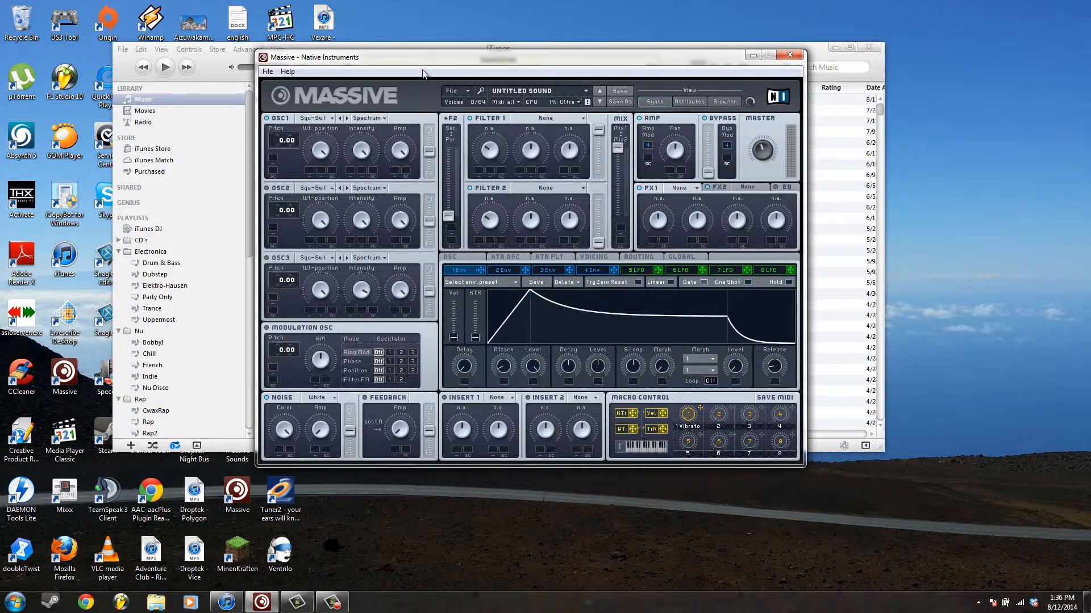
pyautogui.moveTo(421, 66); pyautogui.dragTo(434, 98)
pyautogui.click(381, 57)
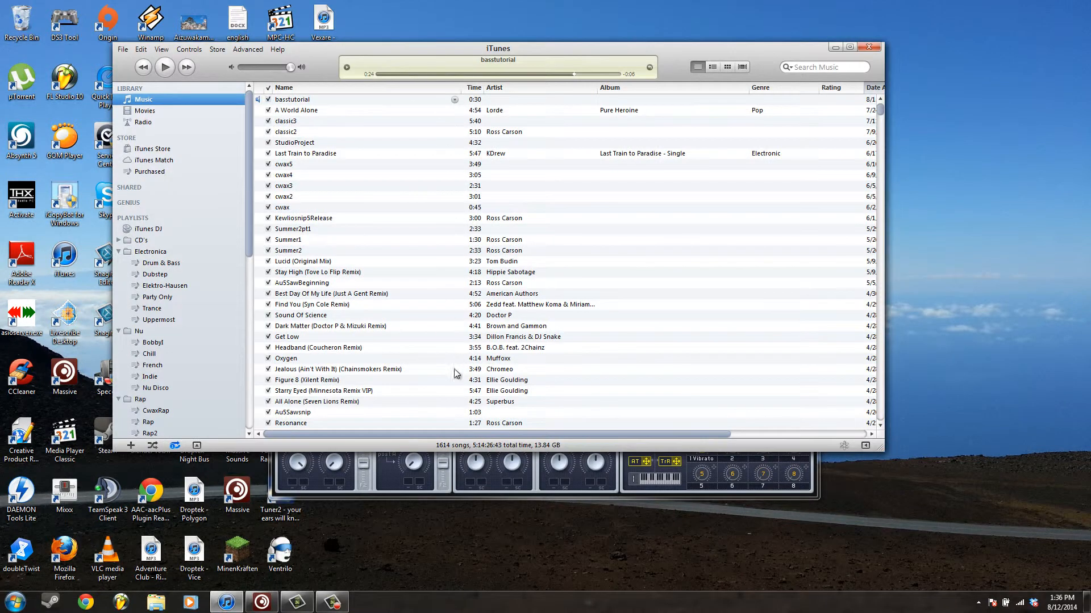
pyautogui.click(457, 482)
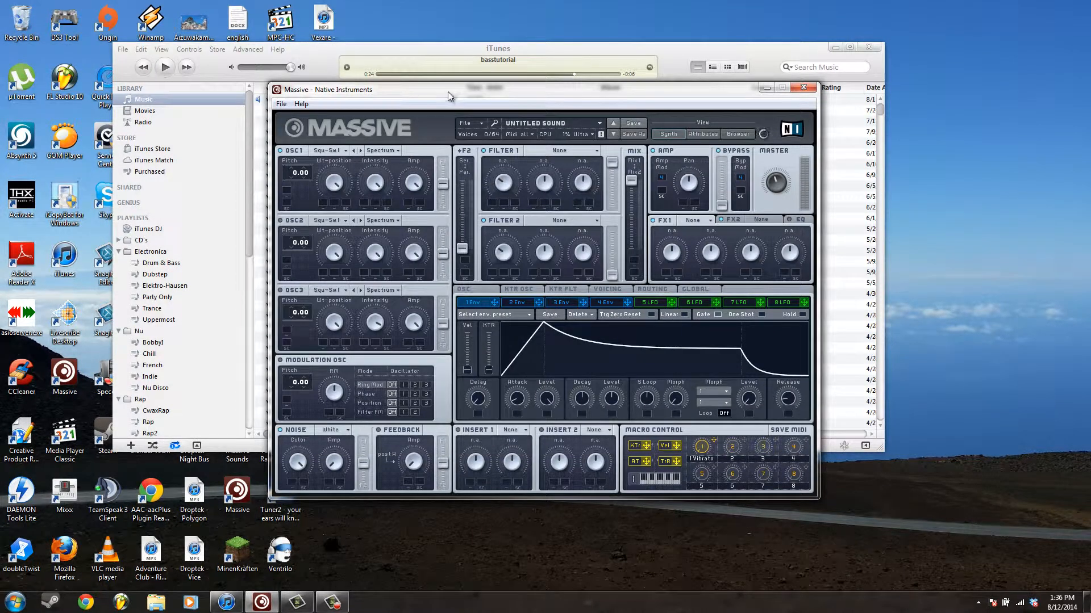
pyautogui.moveTo(448, 91); pyautogui.dragTo(438, 105)
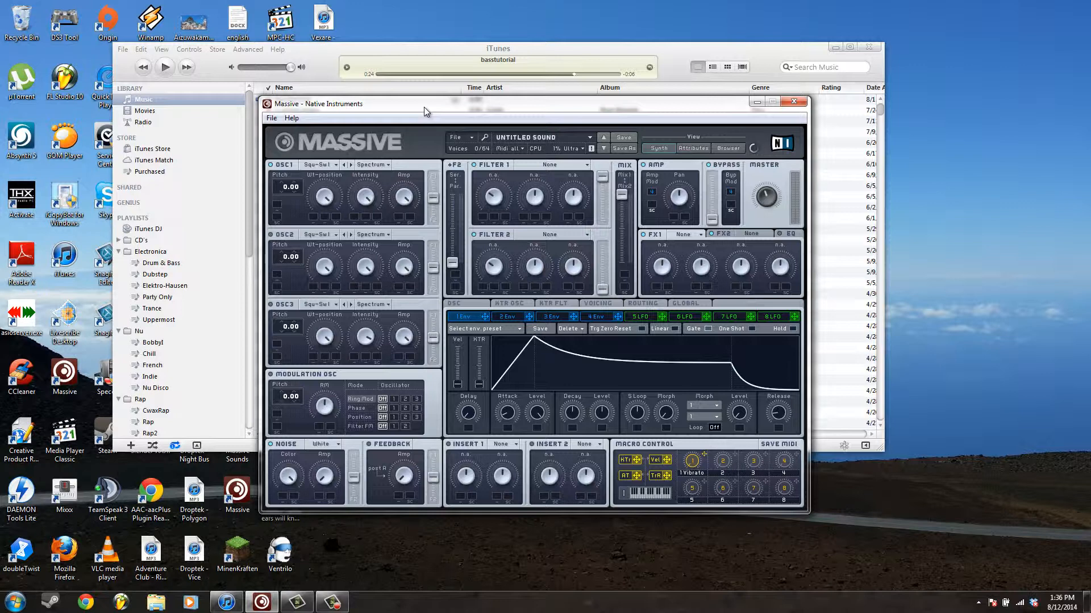
pyautogui.moveTo(425, 103); pyautogui.dragTo(425, 104)
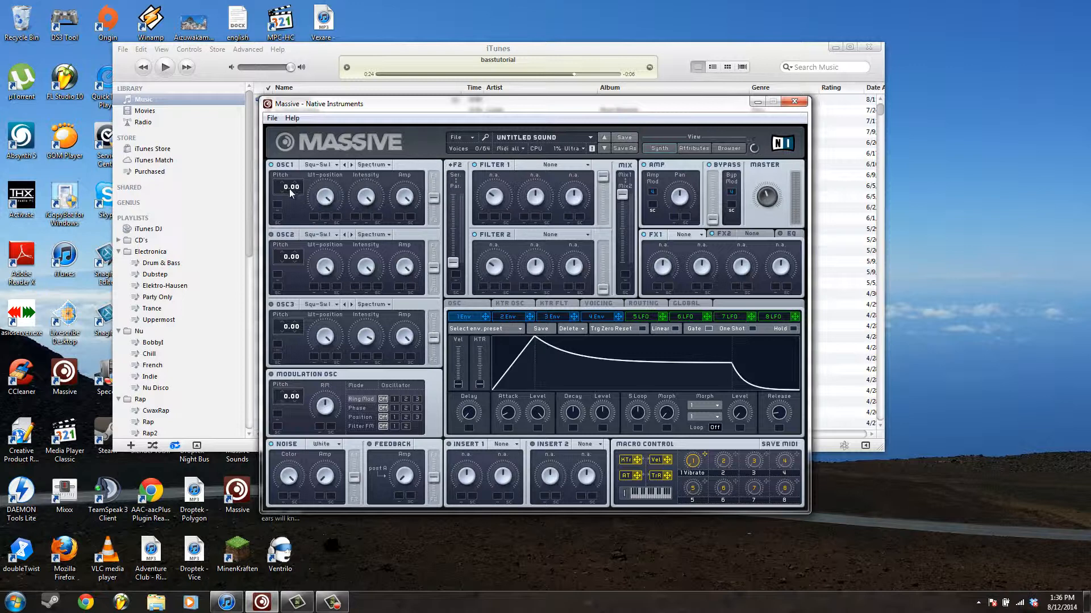
# Adjust OSC1's pitch and set OSC2 to the Electric wavetable with a pitch of -24.00.
pyautogui.moveTo(288, 188); pyautogui.dragTo(281, 192)
pyautogui.click(317, 234)
pyautogui.click(418, 320)
pyautogui.moveTo(283, 258); pyautogui.dragTo(284, 264)
# Set OSC3 to the Sin-Triangle wavetable with a pitch of -24.00.
pyautogui.click(311, 305)
pyautogui.click(388, 321)
pyautogui.moveTo(284, 334); pyautogui.dragTo(303, 326)
# Try a different OSC1 pitch and reset it to 0.00.
pyautogui.click(352, 164)
pyautogui.doubleClick(285, 186)
pyautogui.click(273, 236)
pyautogui.moveTo(289, 189); pyautogui.dragTo(282, 194)
pyautogui.doubleClick(287, 189)
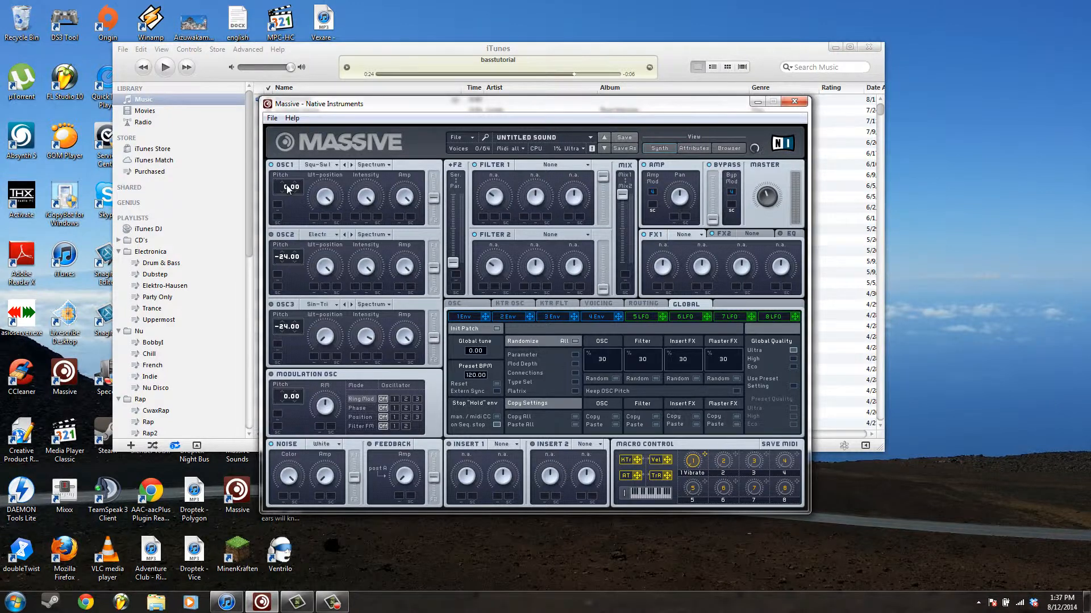
pyautogui.click(321, 166)
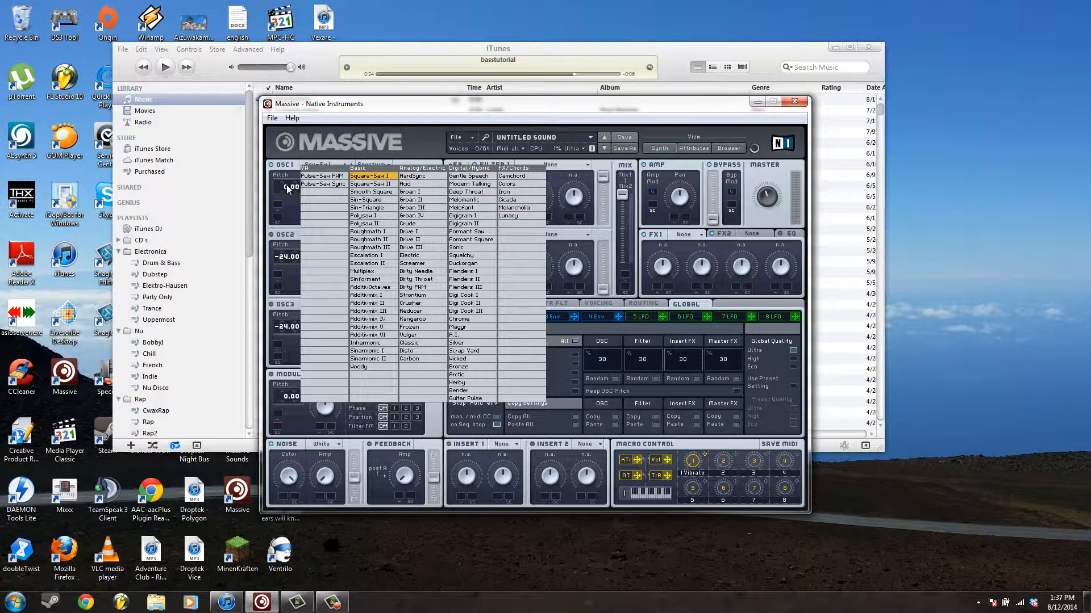
pyautogui.click(287, 189)
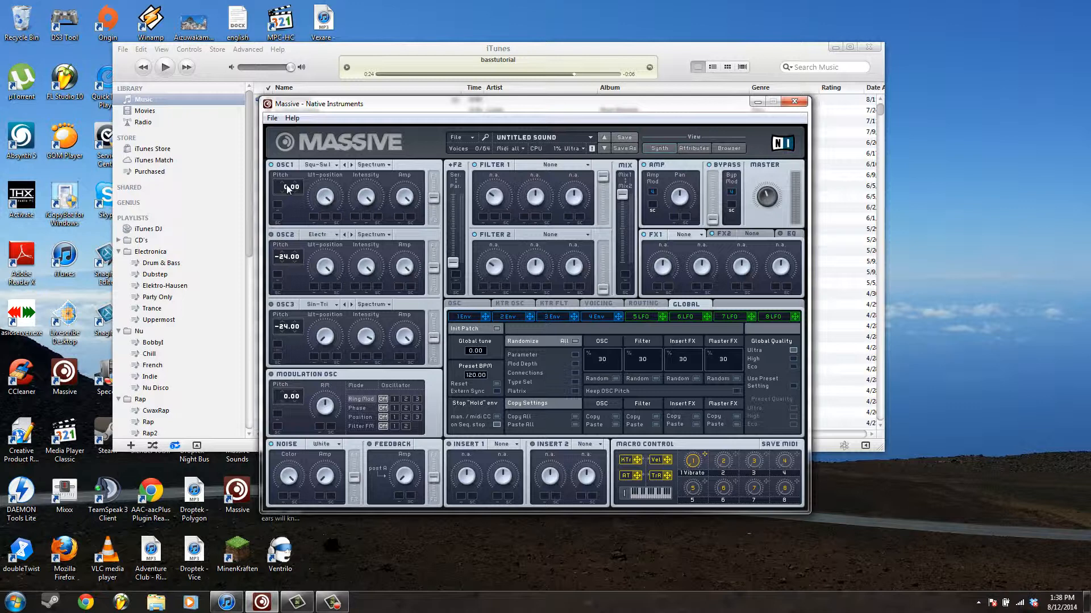
# Play another part of the basstutorial track in iTunes, pause it and return to Massive.
pyautogui.hotkey('alt', 'Tab')
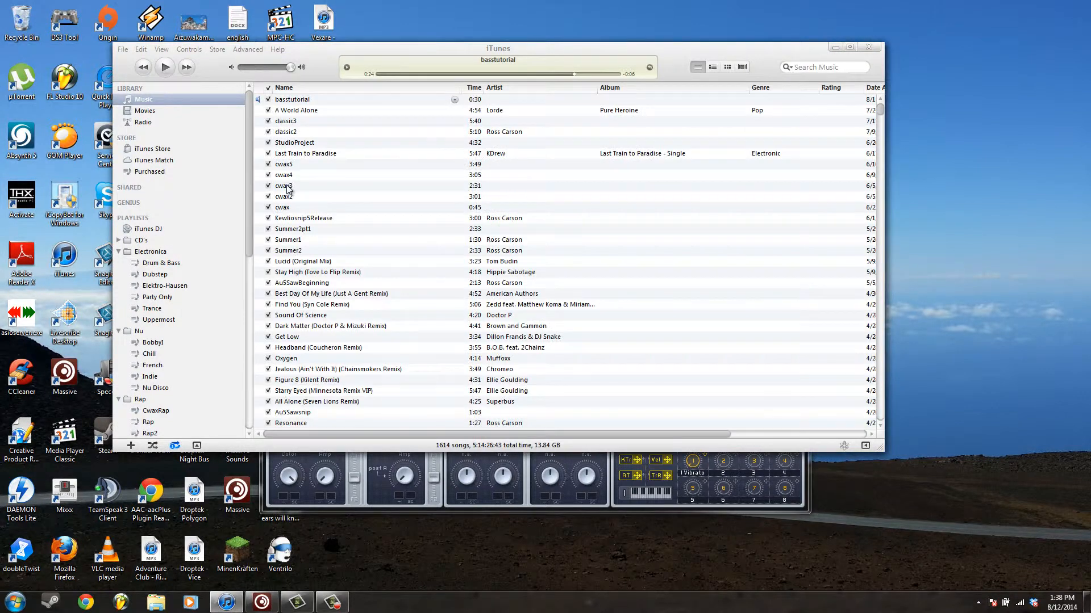
pyautogui.press('space')
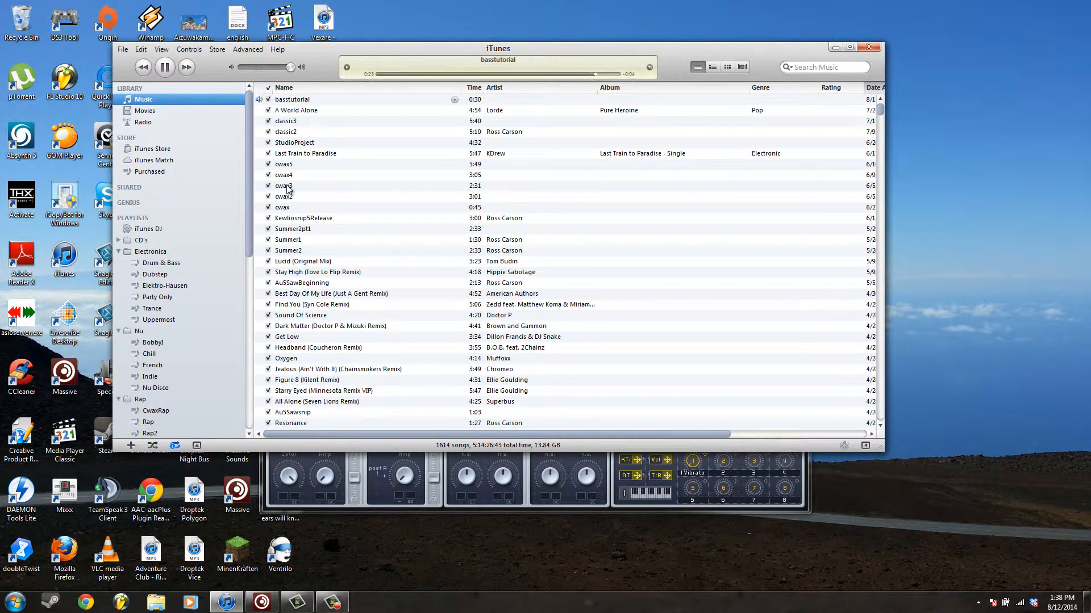
pyautogui.press('space')
pyautogui.hotkey('alt', 'Tab')
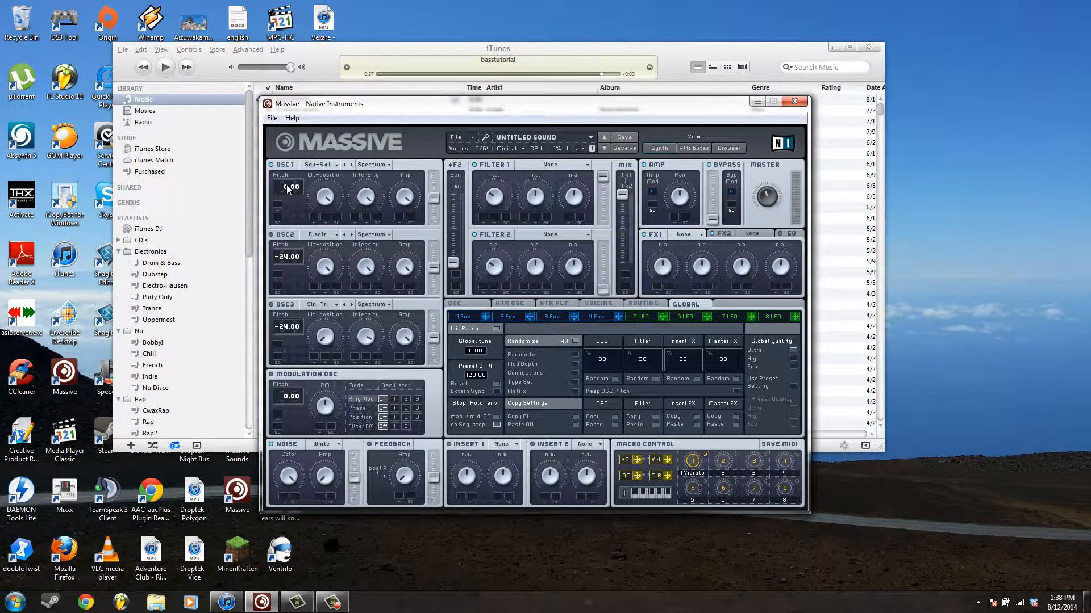
pyautogui.hotkey('alt', 'Tab')
pyautogui.hotkey('alt', 'Tab')
# Select the Square-Saw I wavetable for OSC1.
pyautogui.click(321, 165)
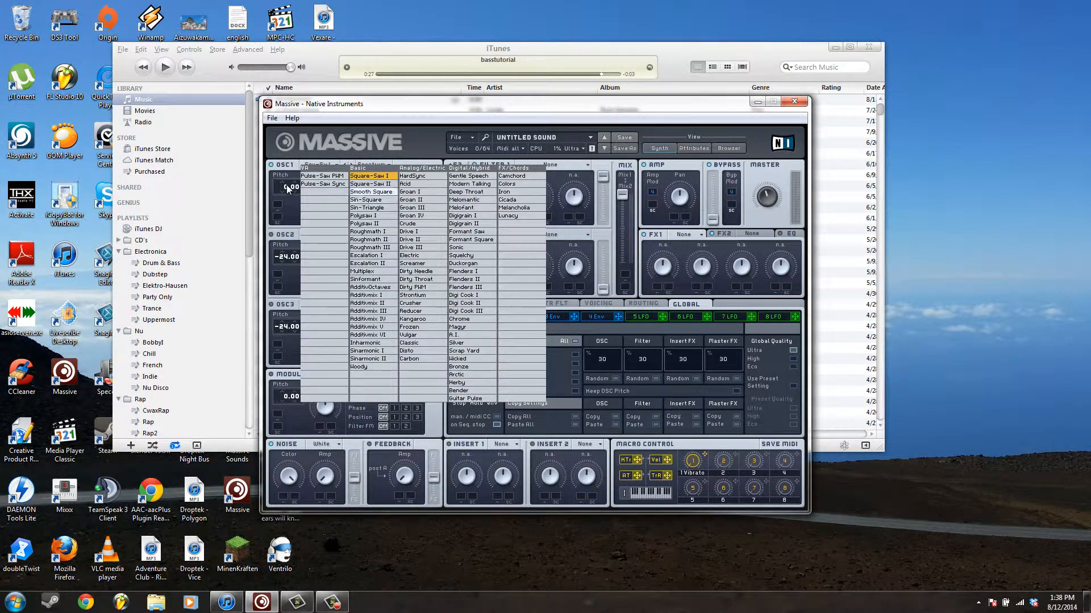
pyautogui.click(371, 175)
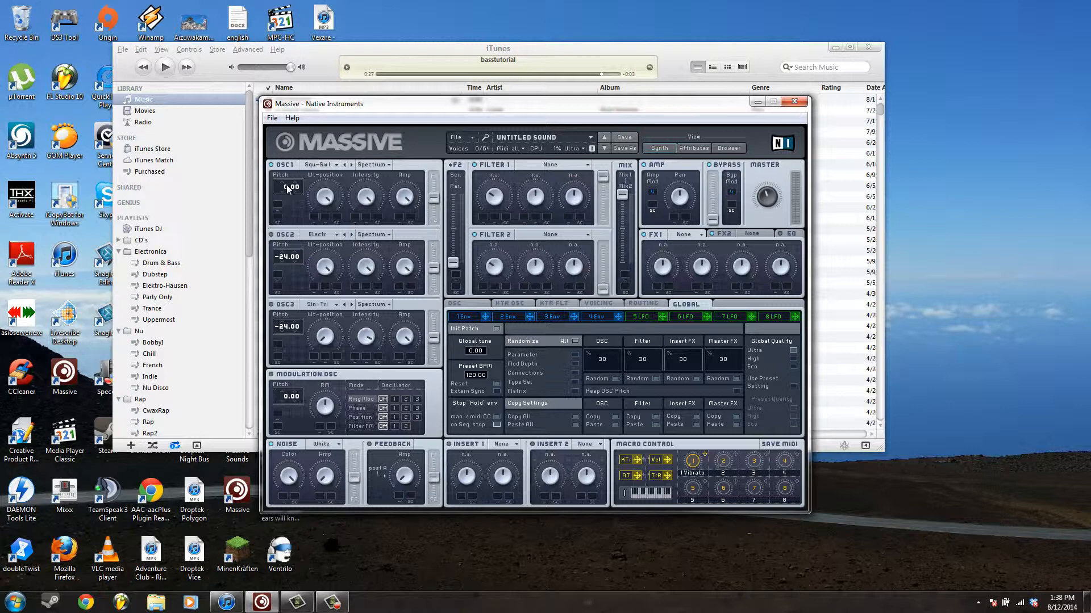
pyautogui.click(321, 164)
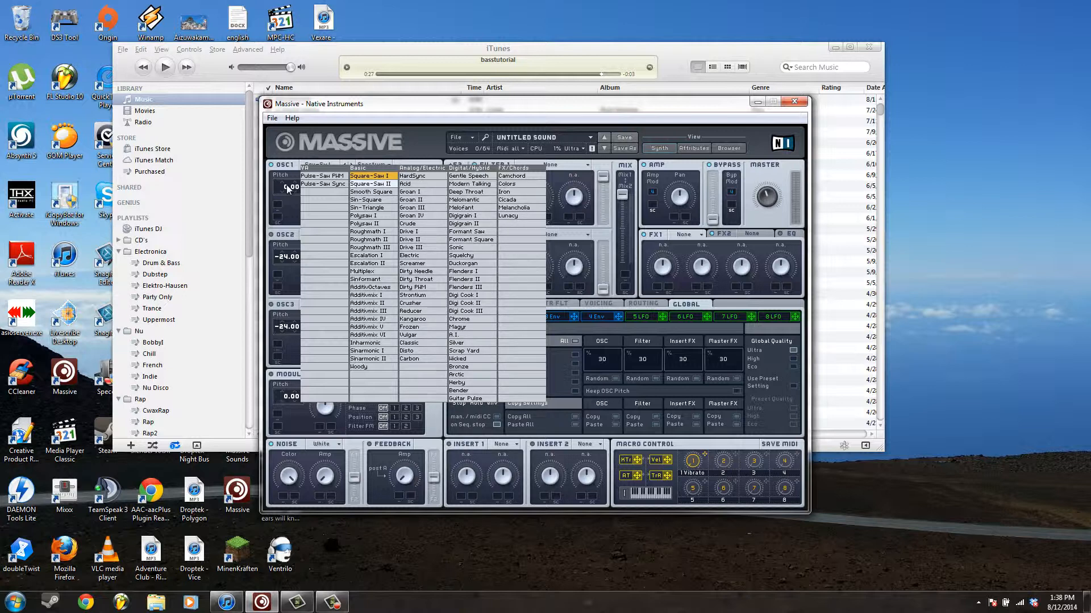
pyautogui.click(369, 176)
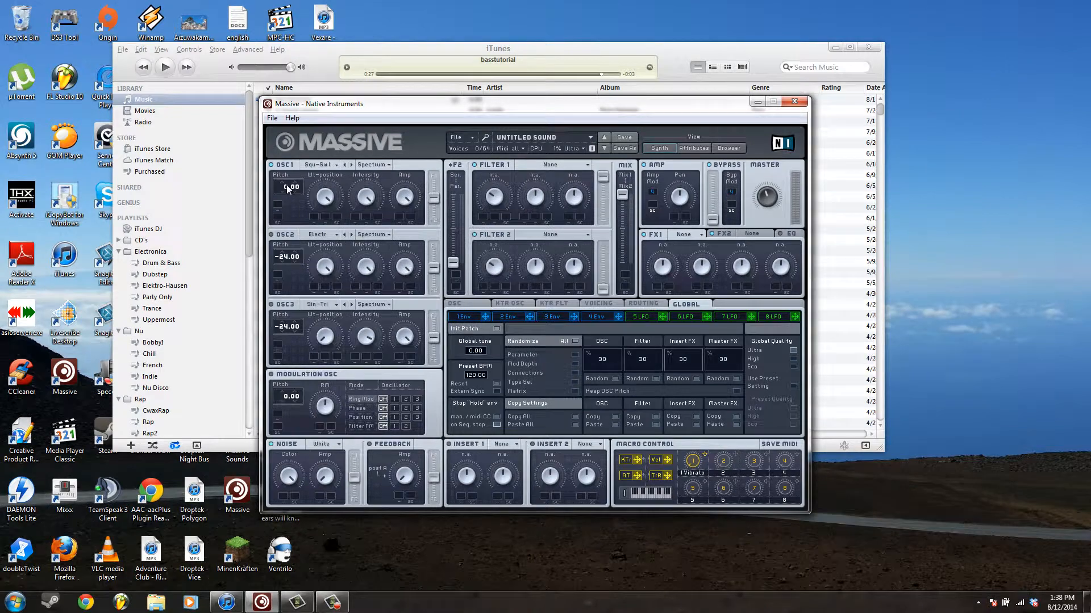
# Change OSC1's wavetable to E-Bass Pulse from the Digital/Hybrid group.
pyautogui.click(319, 165)
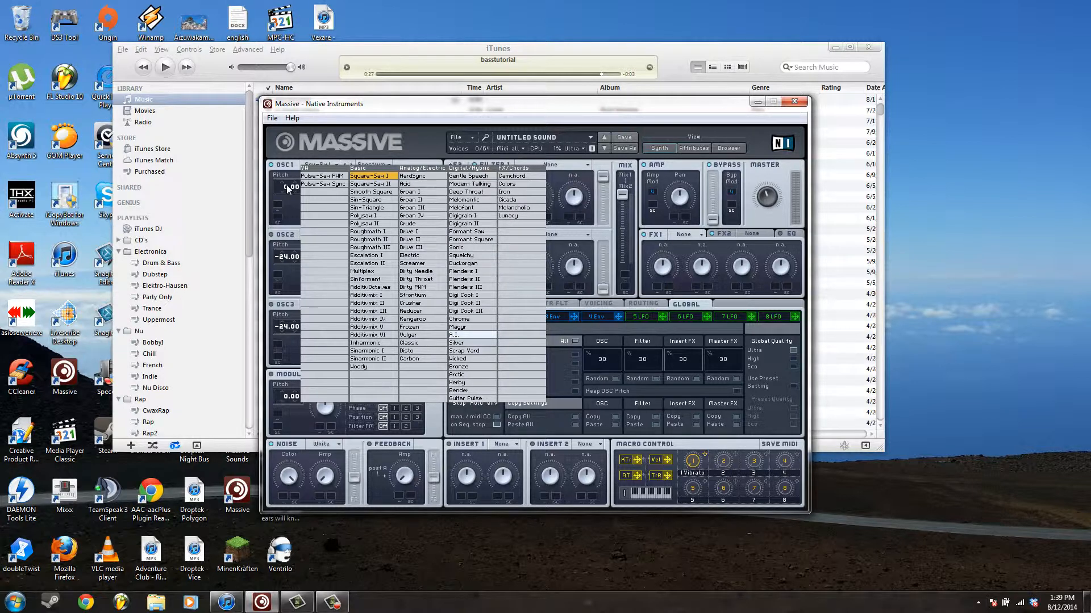
pyautogui.scroll(-1, 472, 329)
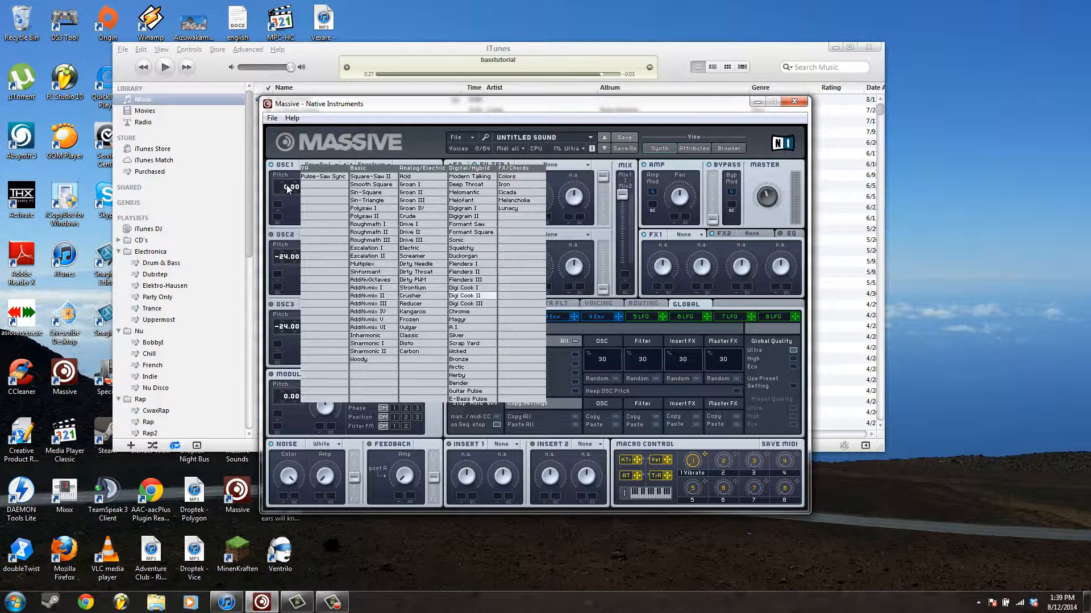
pyautogui.scroll(1, 471, 288)
pyautogui.scroll(-1, 472, 288)
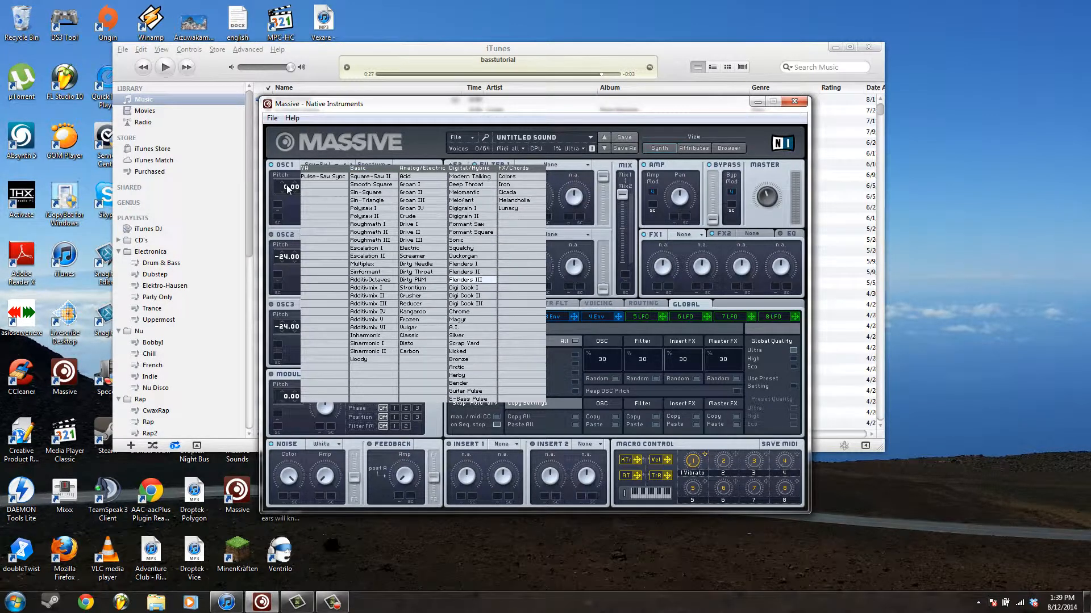
pyautogui.scroll(1, 472, 294)
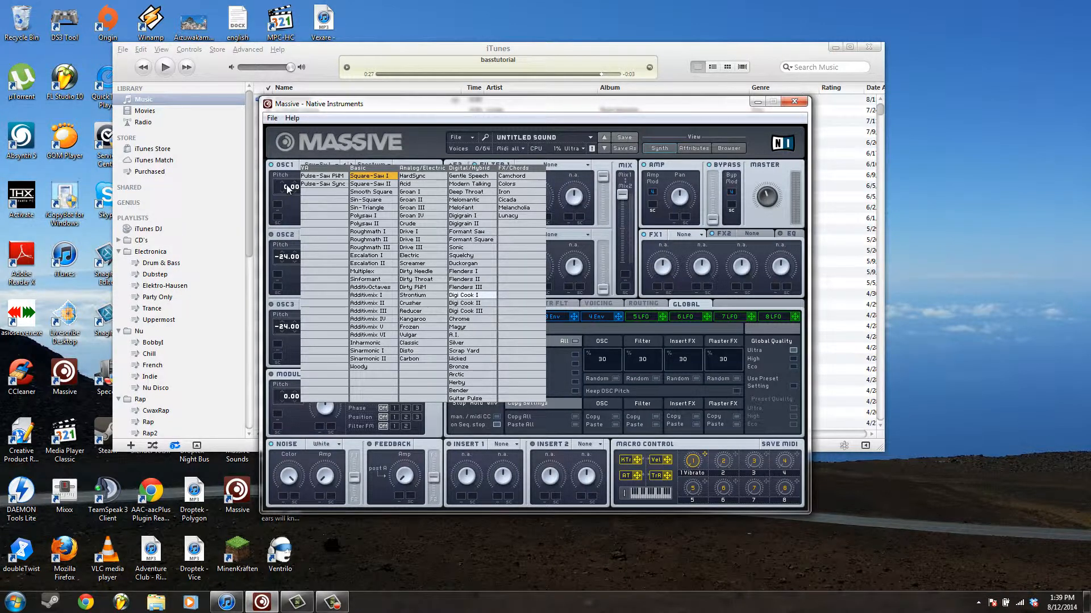
pyautogui.scroll(-1, 472, 295)
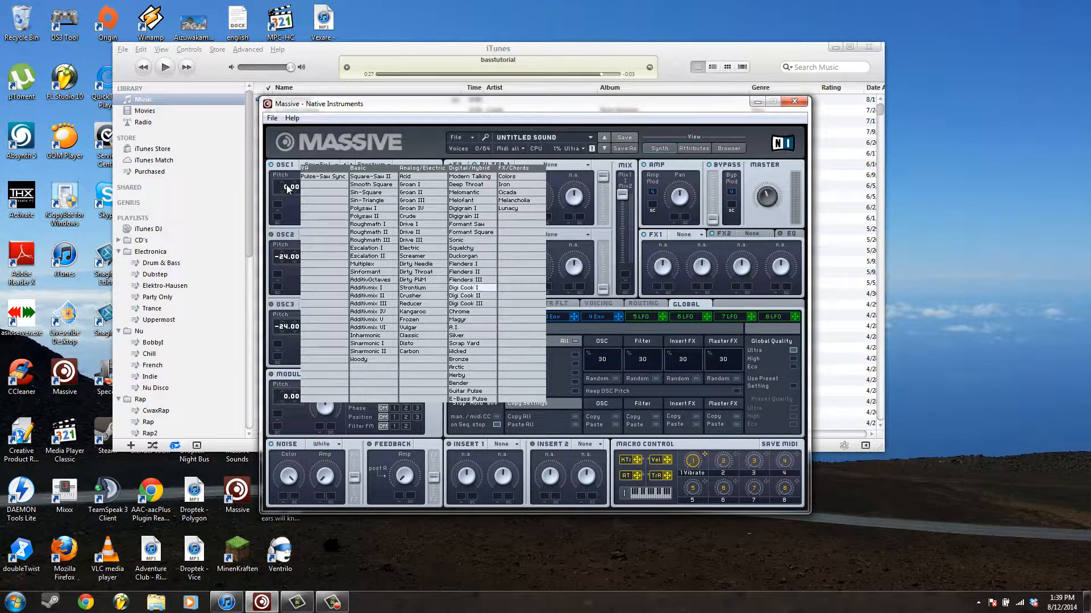
pyautogui.scroll(1, 423, 263)
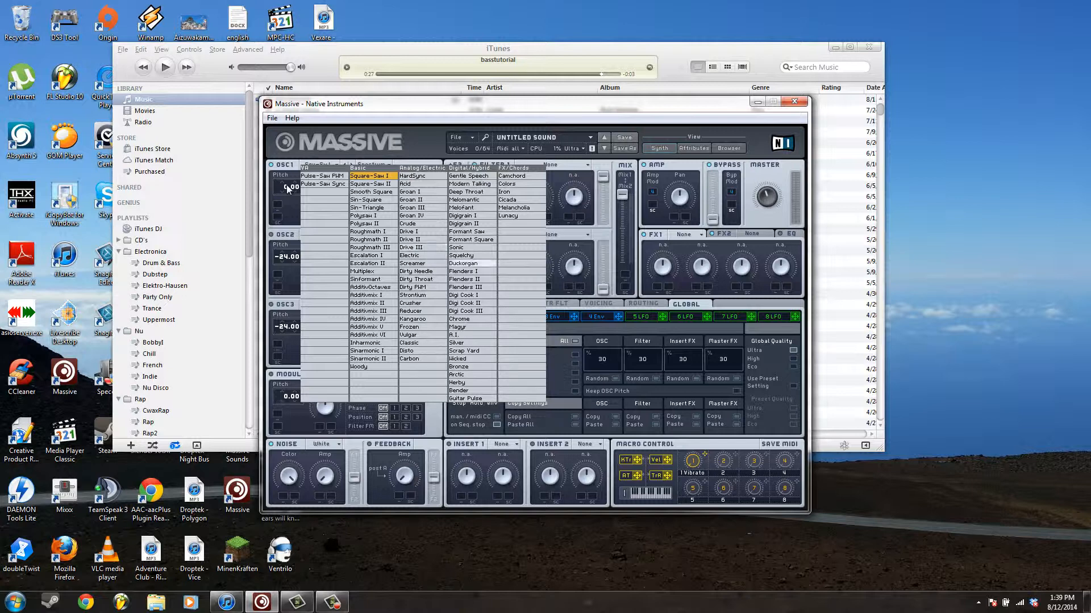
pyautogui.scroll(-1, 472, 295)
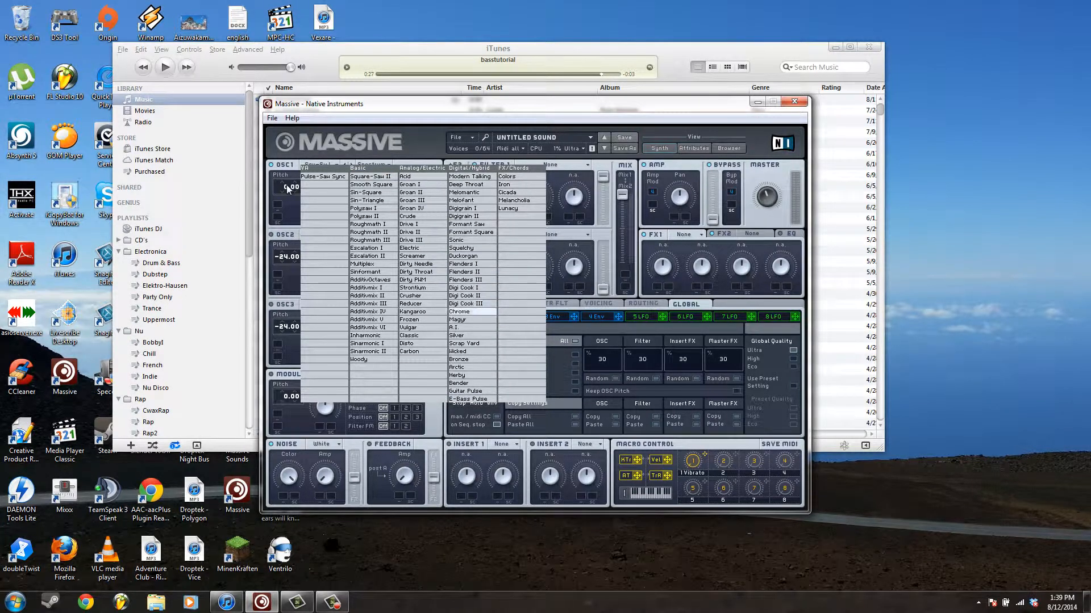
pyautogui.click(468, 398)
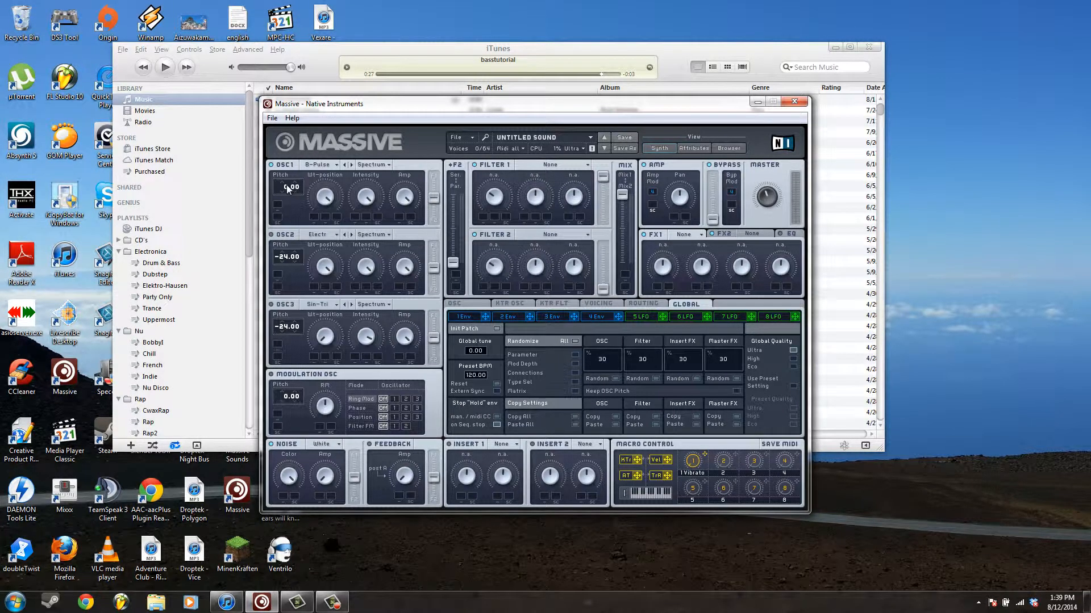
pyautogui.click(287, 188)
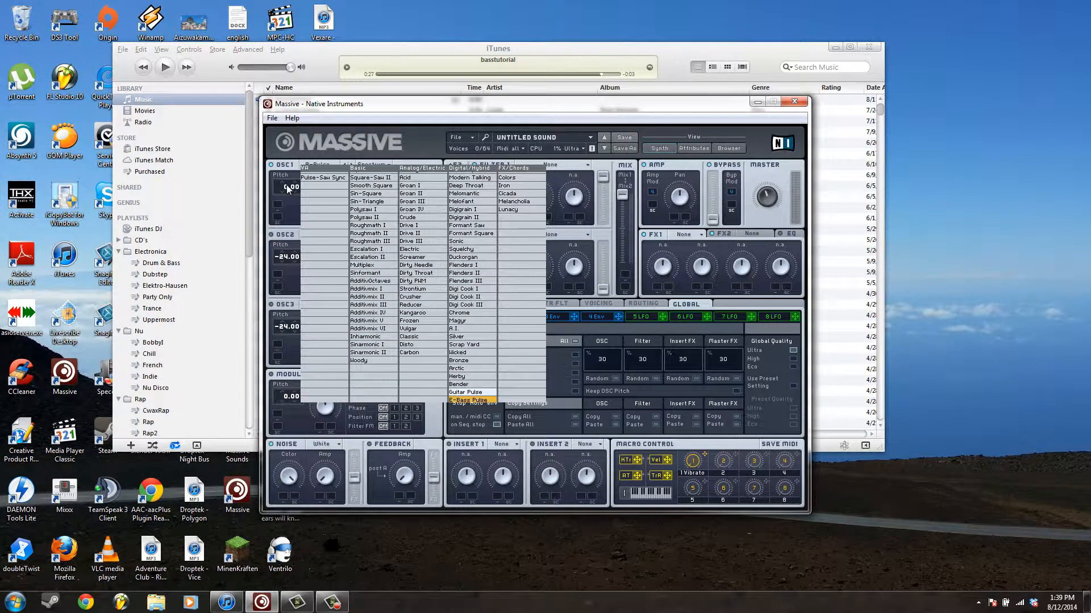
pyautogui.scroll(1, 472, 295)
pyautogui.scroll(-1, 288, 188)
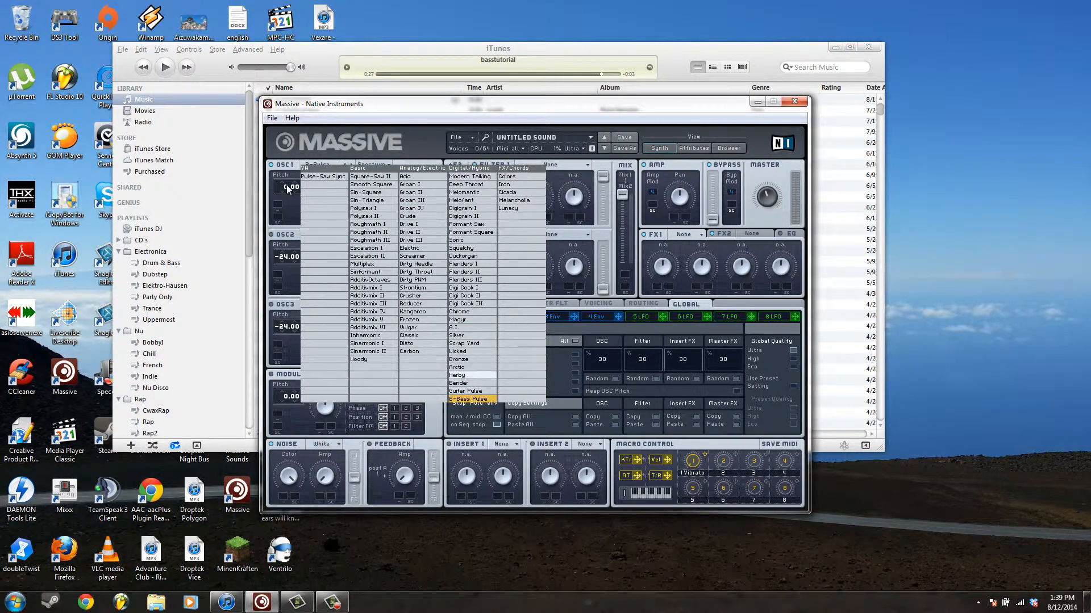
pyautogui.click(288, 189)
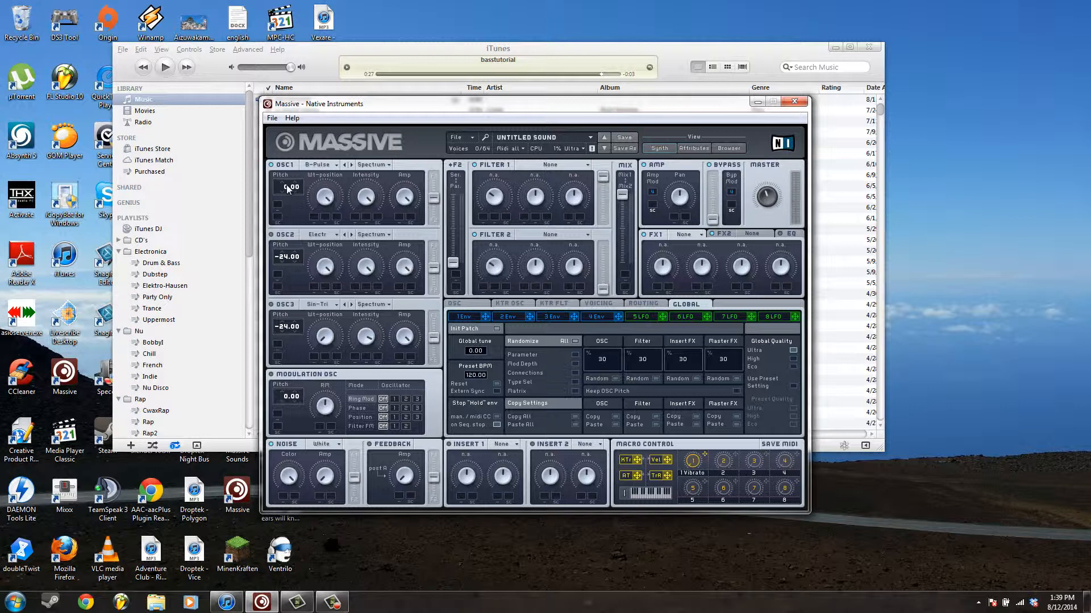
# Set OSC1's pitch to -12.00.
pyautogui.moveTo(288, 189); pyautogui.dragTo(288, 190)
pyautogui.scroll(1, 287, 185)
# Set OSC2 to the Square-Saw I wavetable with a pitch of -12.00, and dismiss the Windows color scheme prompt.
pyautogui.click(322, 234)
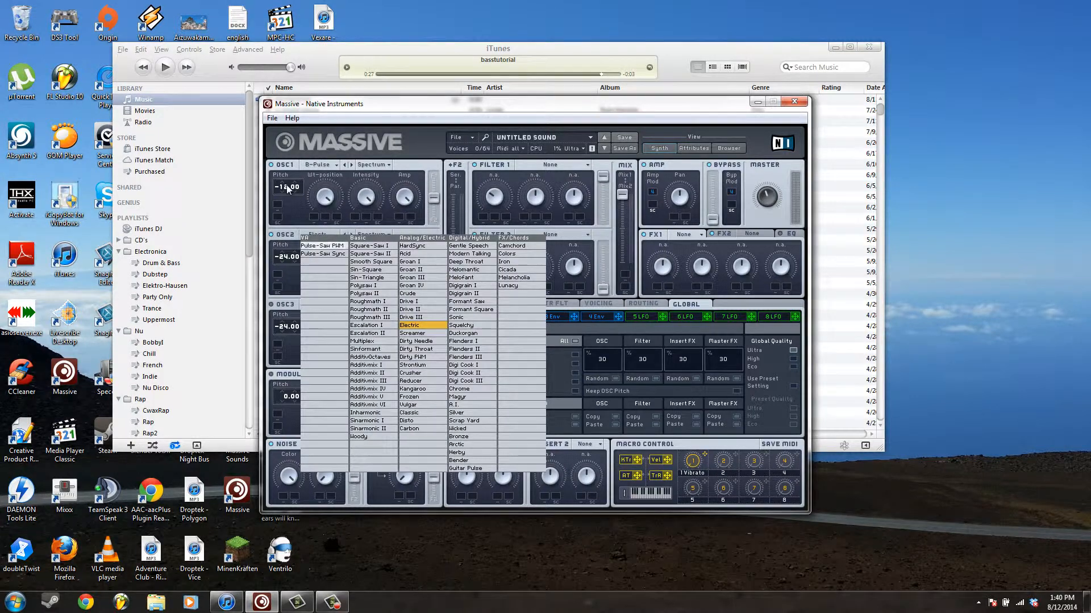
pyautogui.click(366, 246)
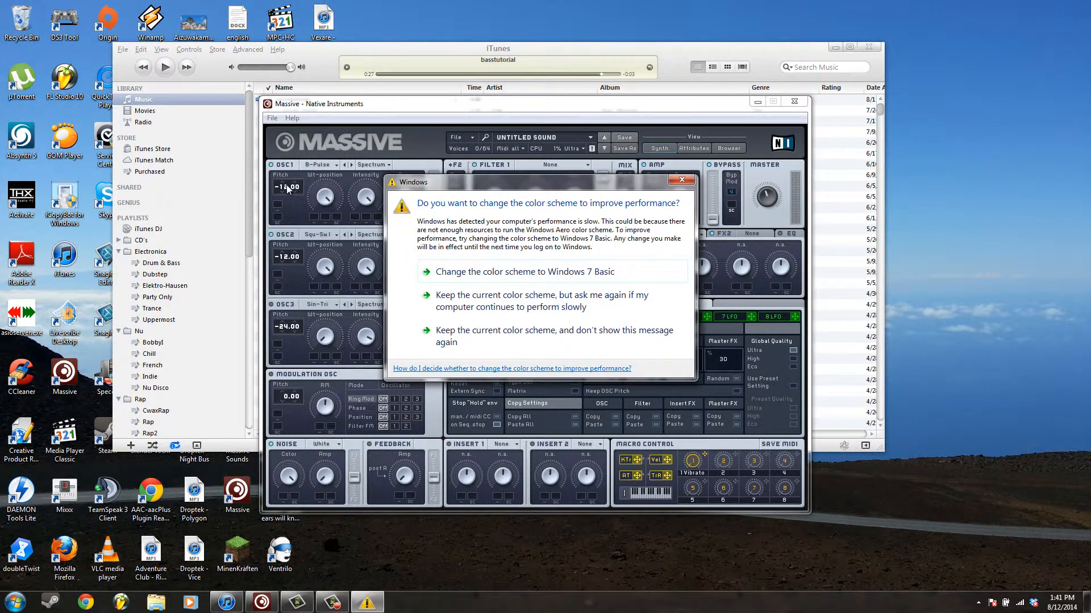
pyautogui.press('Escape')
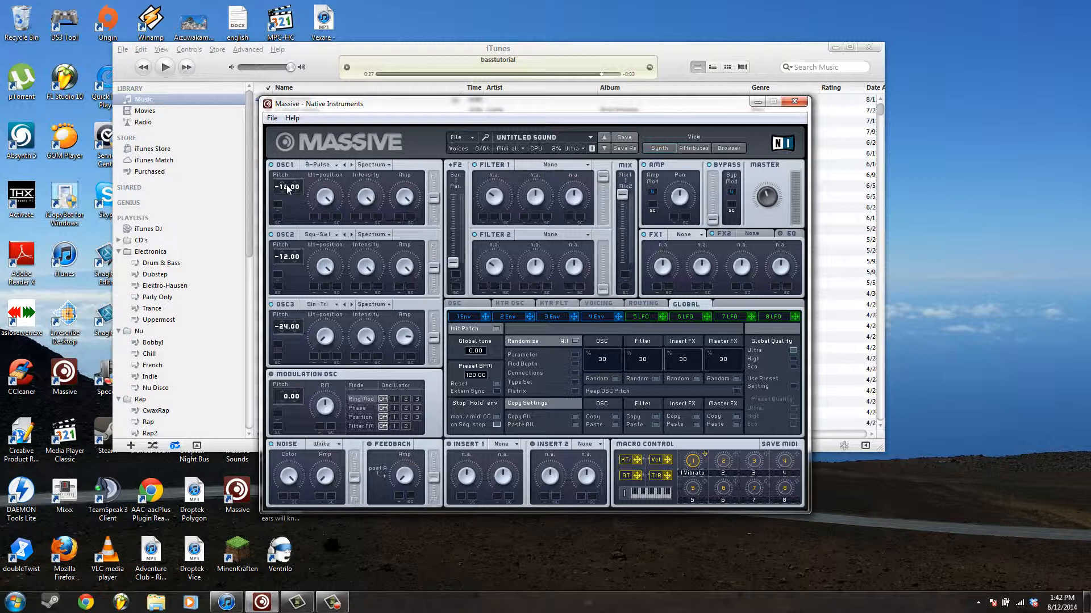
# Set Filter 1 to the Daft type and dismiss the Windows color scheme prompt.
pyautogui.click(550, 164)
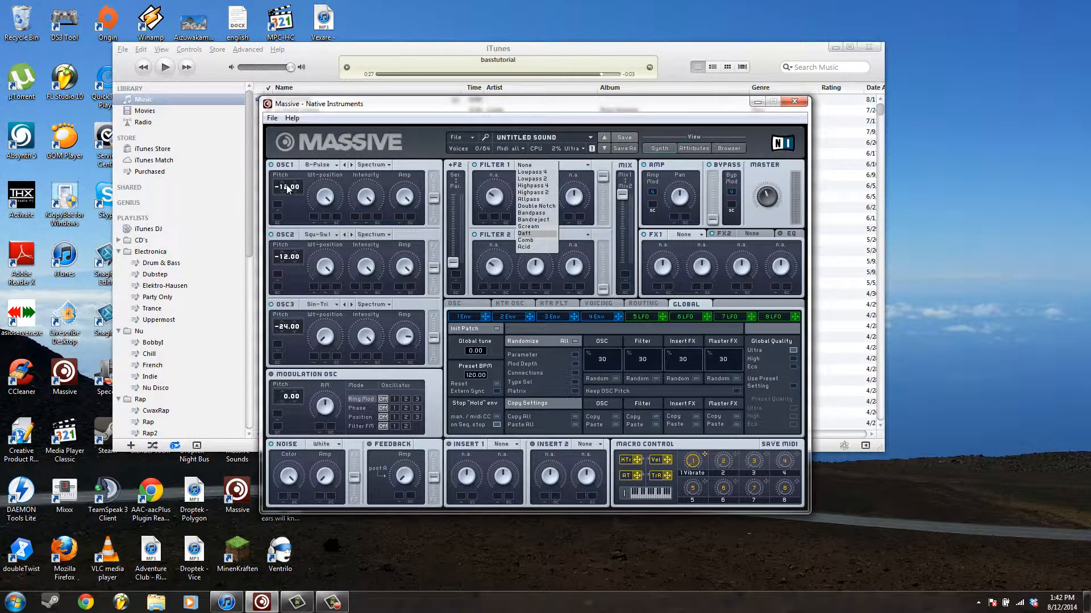
pyautogui.click(523, 234)
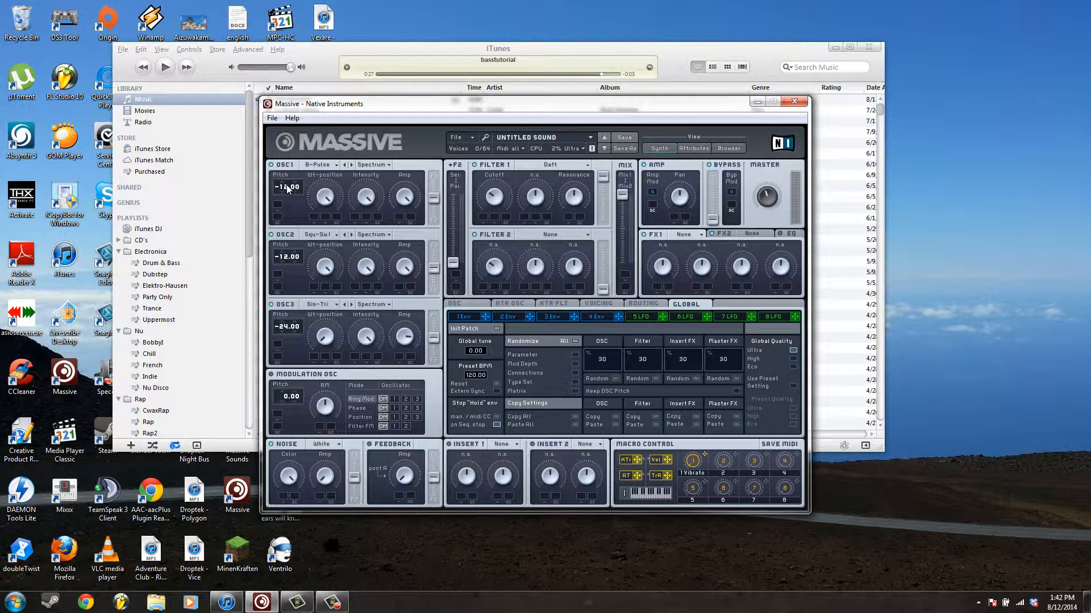
pyautogui.click(550, 165)
pyautogui.click(534, 221)
pyautogui.click(550, 165)
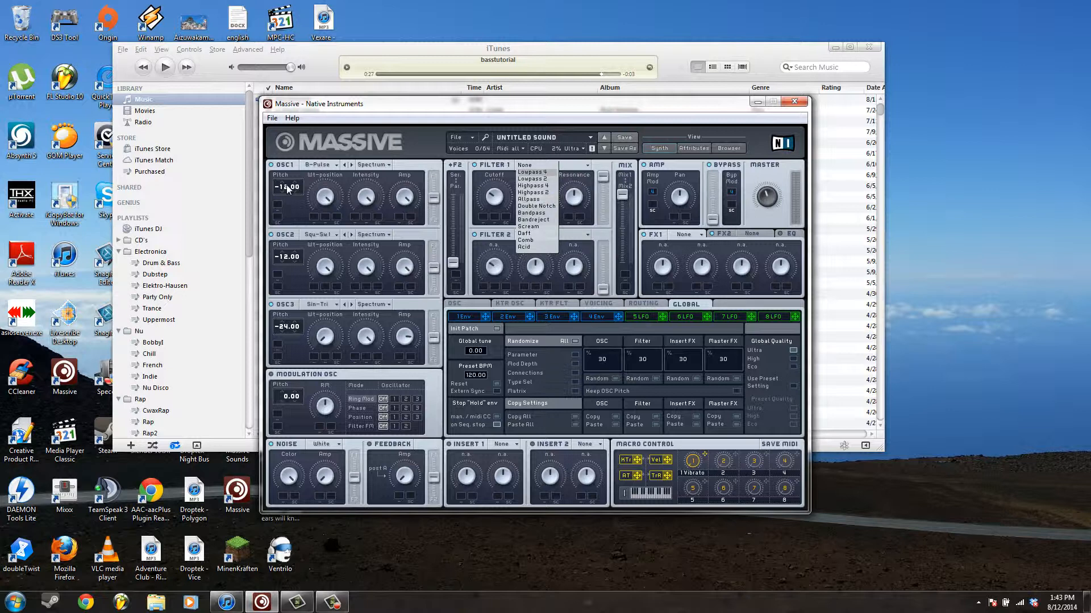
pyautogui.click(524, 233)
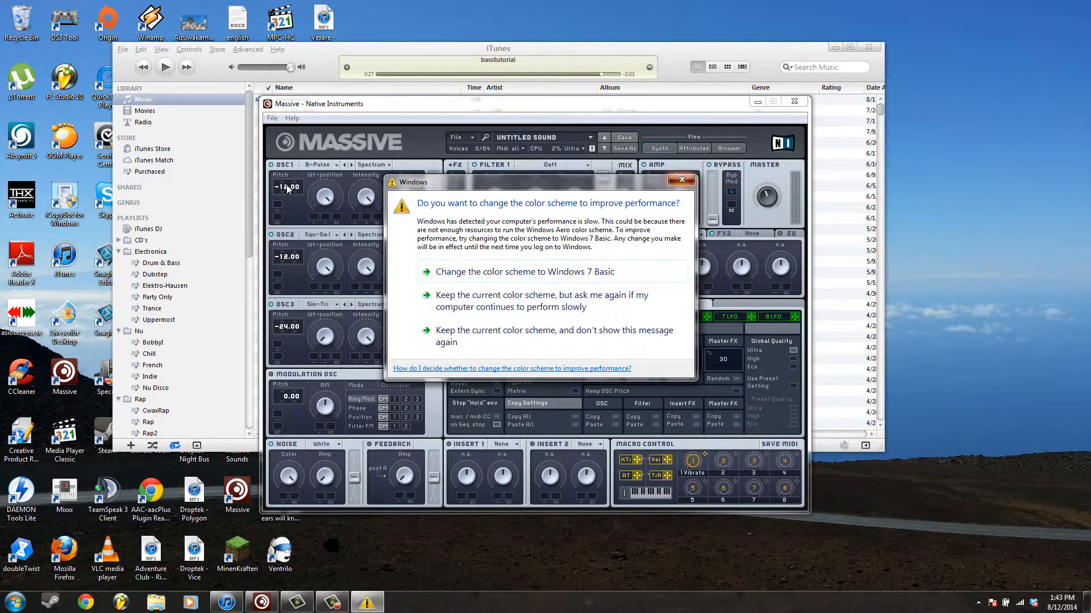
pyautogui.click(682, 179)
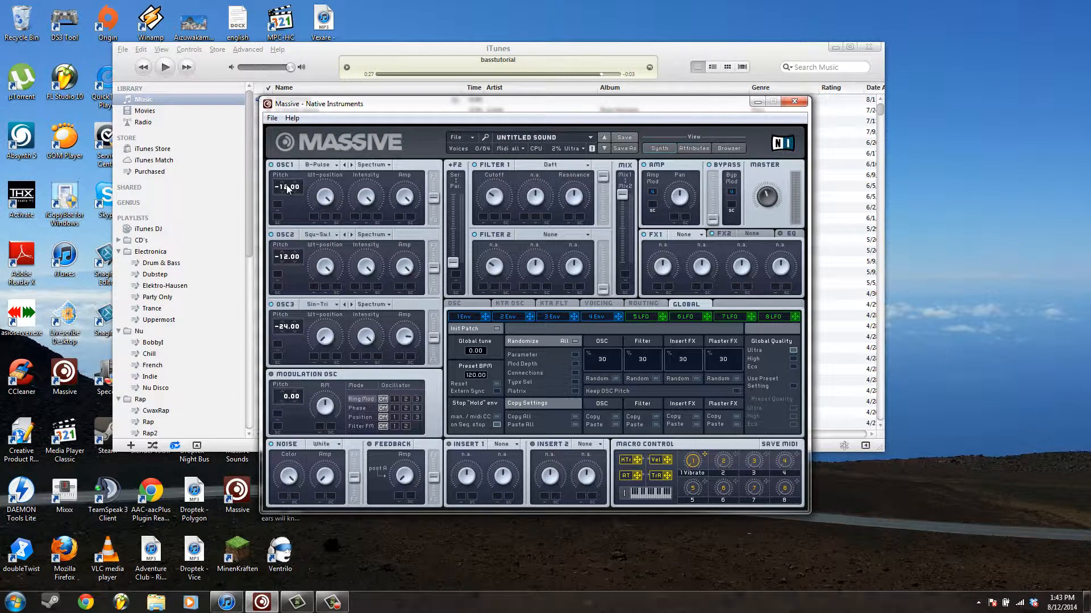
# Assign envelope 1 to Filter 1's cutoff and lower the envelope's decay level to minimum.
pyautogui.moveTo(485, 317); pyautogui.dragTo(484, 182)
pyautogui.click(464, 316)
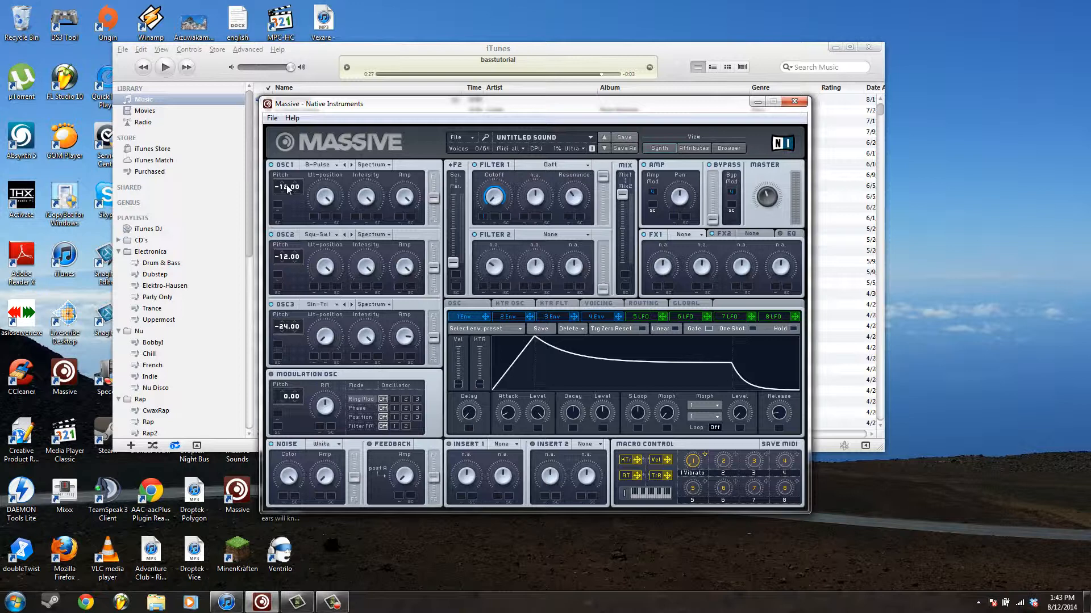
pyautogui.moveTo(602, 413); pyautogui.dragTo(602, 466)
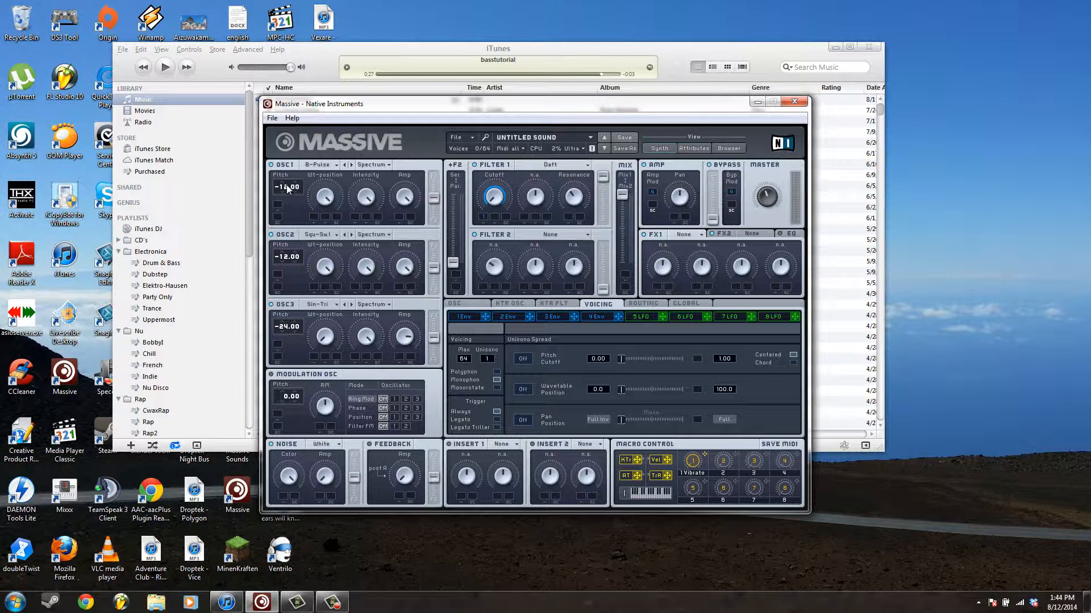
# Load the Tele Tube effect in FX1.
pyautogui.click(287, 189)
pyautogui.click(286, 189)
pyautogui.click(688, 235)
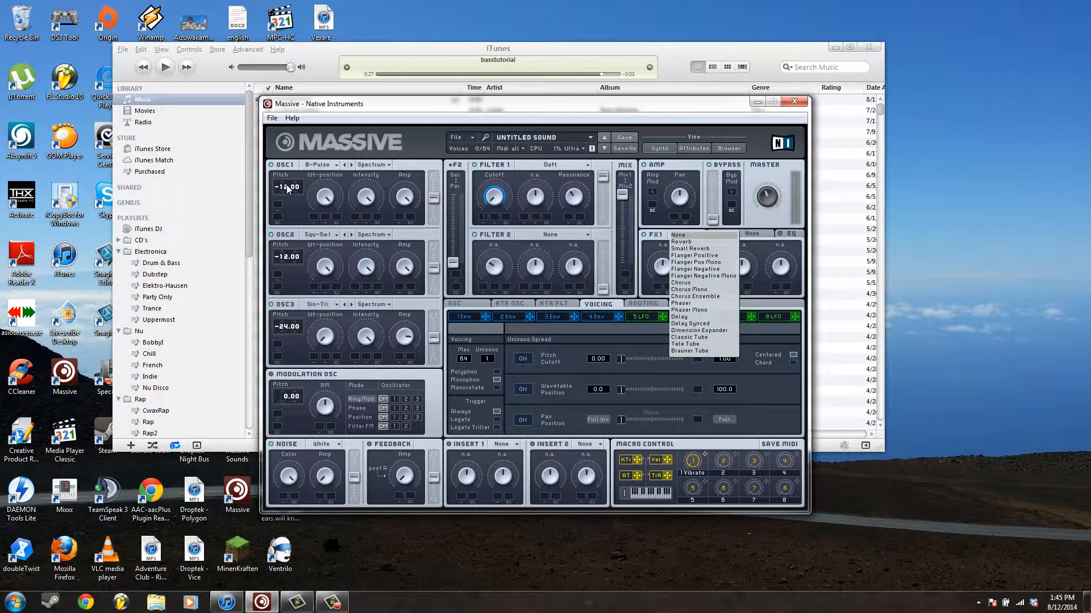
pyautogui.click(685, 343)
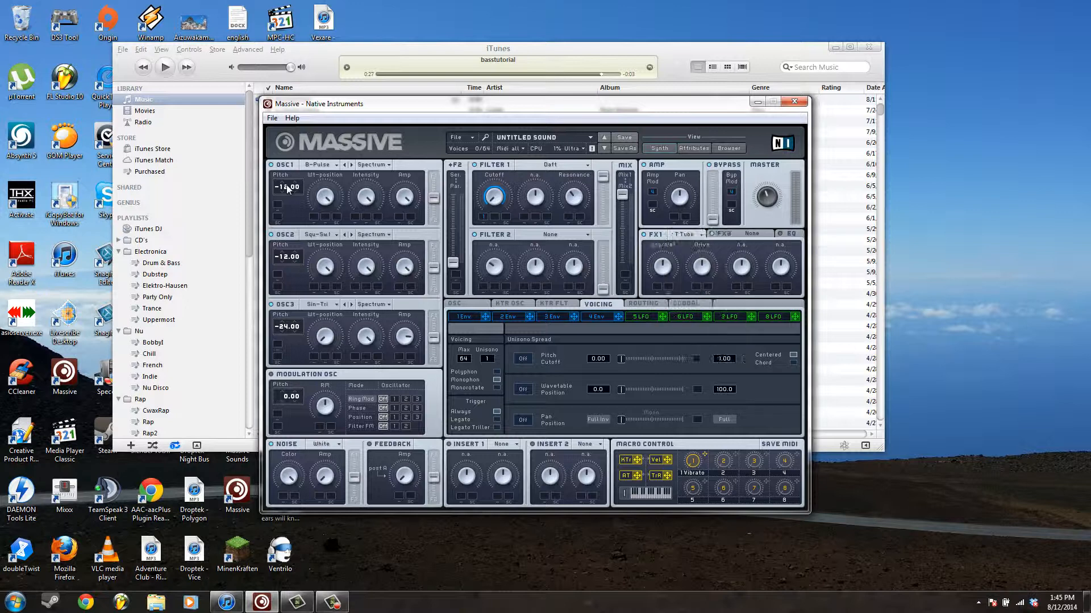
pyautogui.click(687, 235)
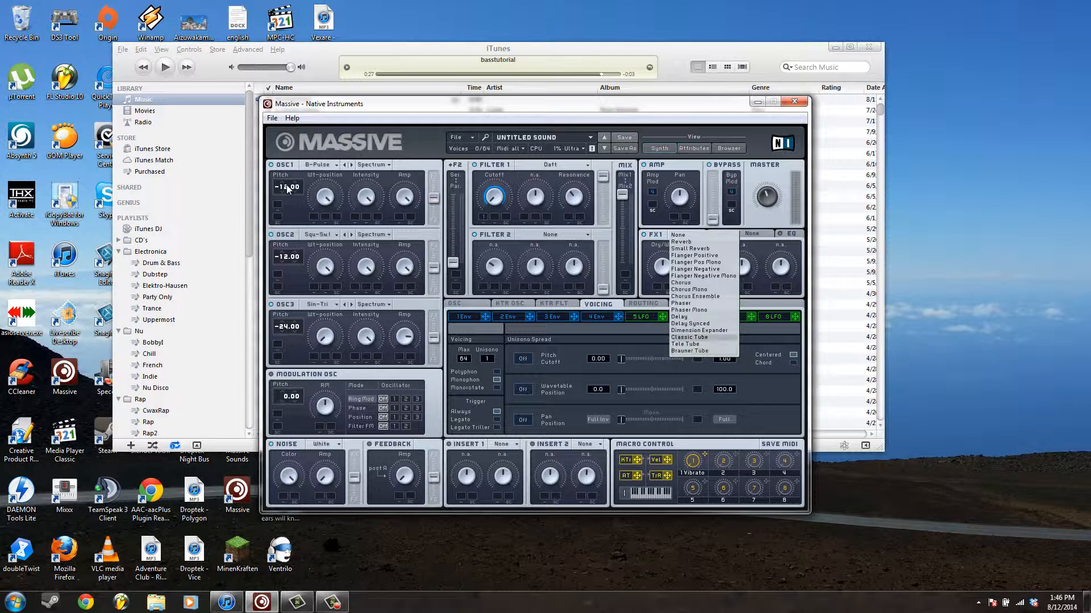
pyautogui.click(685, 344)
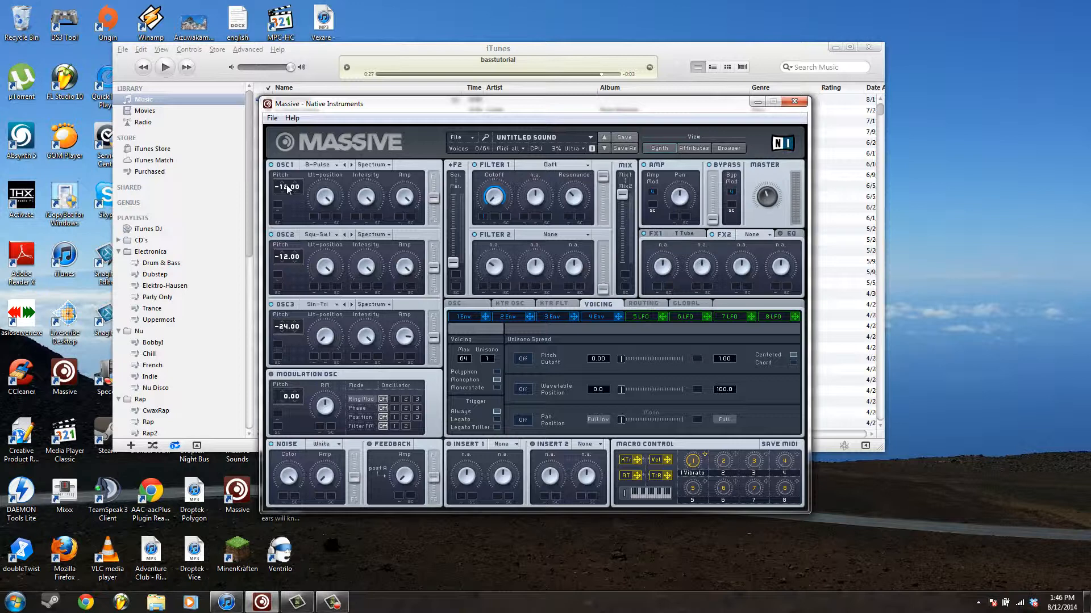
# Try the Flanger Negative Mono effect in FX2 and adjust its knobs.
pyautogui.click(757, 234)
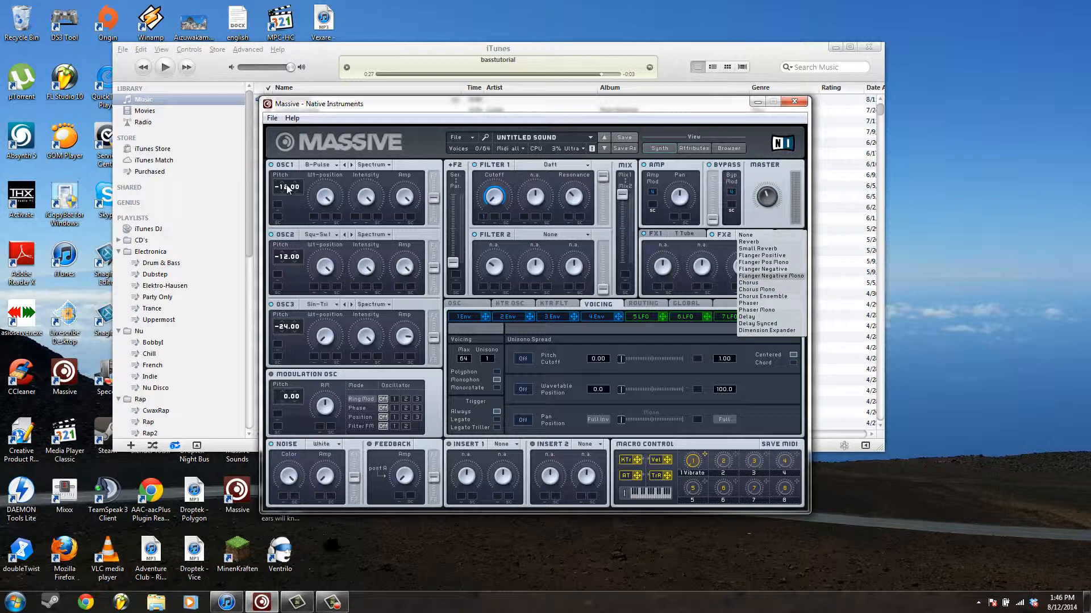
pyautogui.click(770, 276)
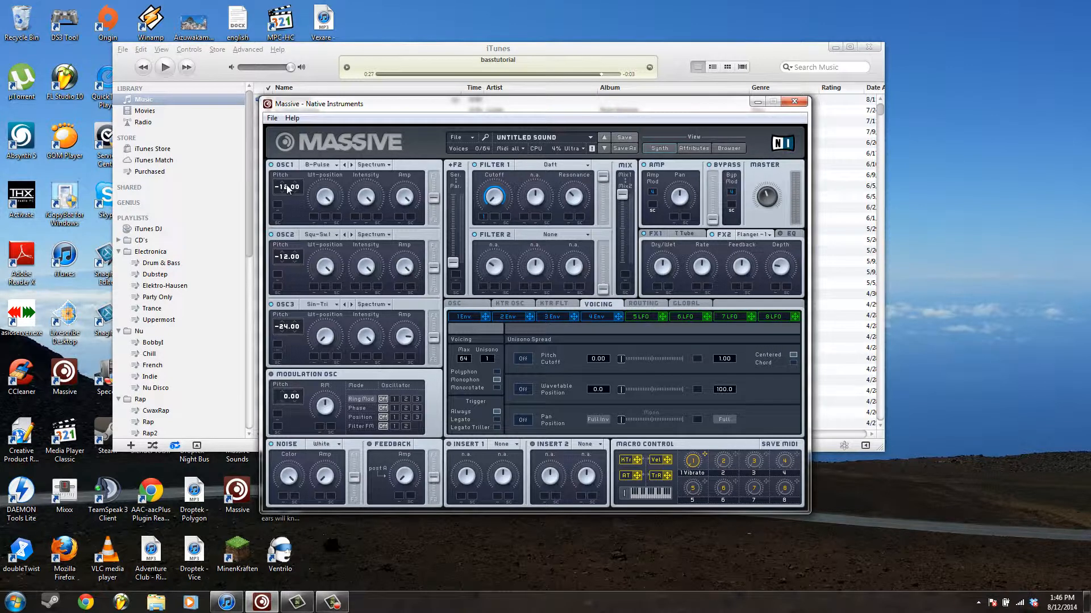
pyautogui.moveTo(742, 266)
pyautogui.mouseDown()
pyautogui.moveTo(741, 294)
pyautogui.moveTo(702, 273)
pyautogui.moveTo(702, 290)
pyautogui.moveTo(662, 247)
pyautogui.mouseUp()
# Set FX2 to Chorus Ensemble and adjust its depth and dry/wet mix.
pyautogui.click(755, 235)
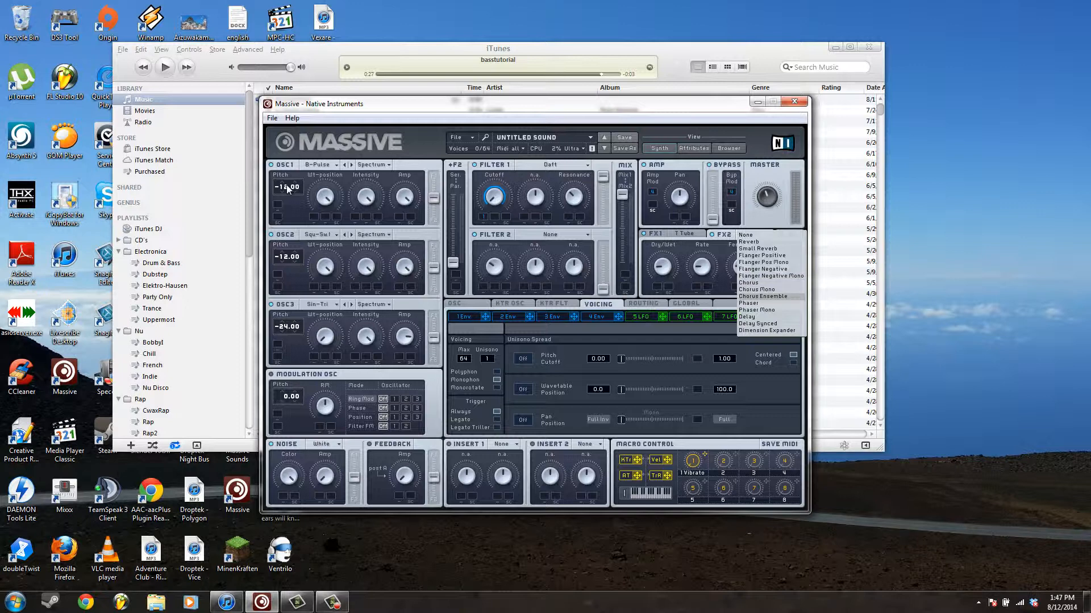
pyautogui.click(763, 296)
pyautogui.moveTo(781, 264)
pyautogui.mouseDown()
pyautogui.moveTo(781, 255)
pyautogui.moveTo(701, 249)
pyautogui.moveTo(662, 262)
pyautogui.mouseUp()
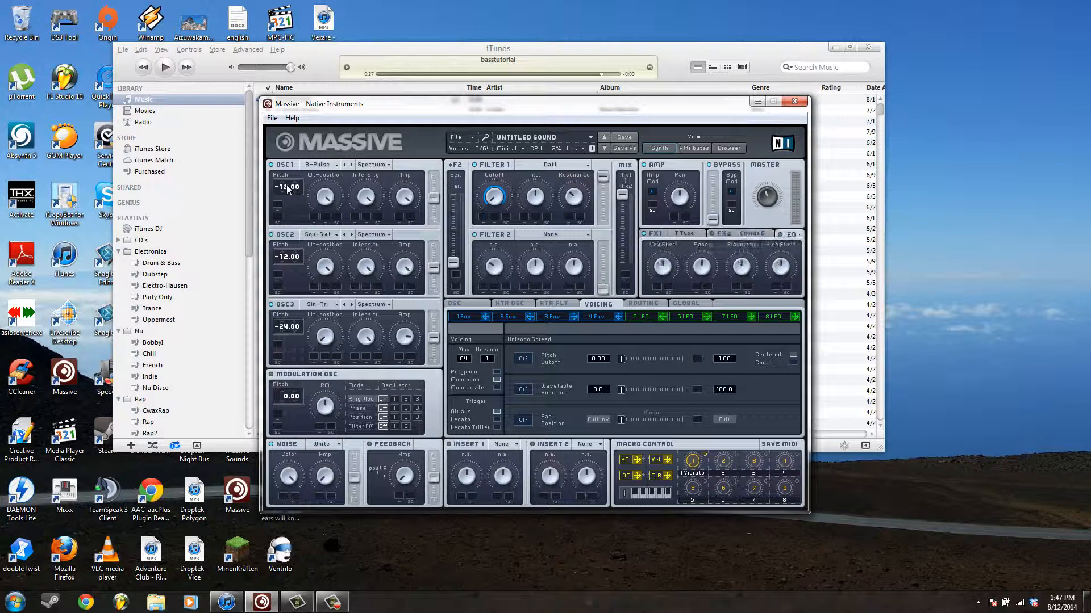
pyautogui.click(755, 235)
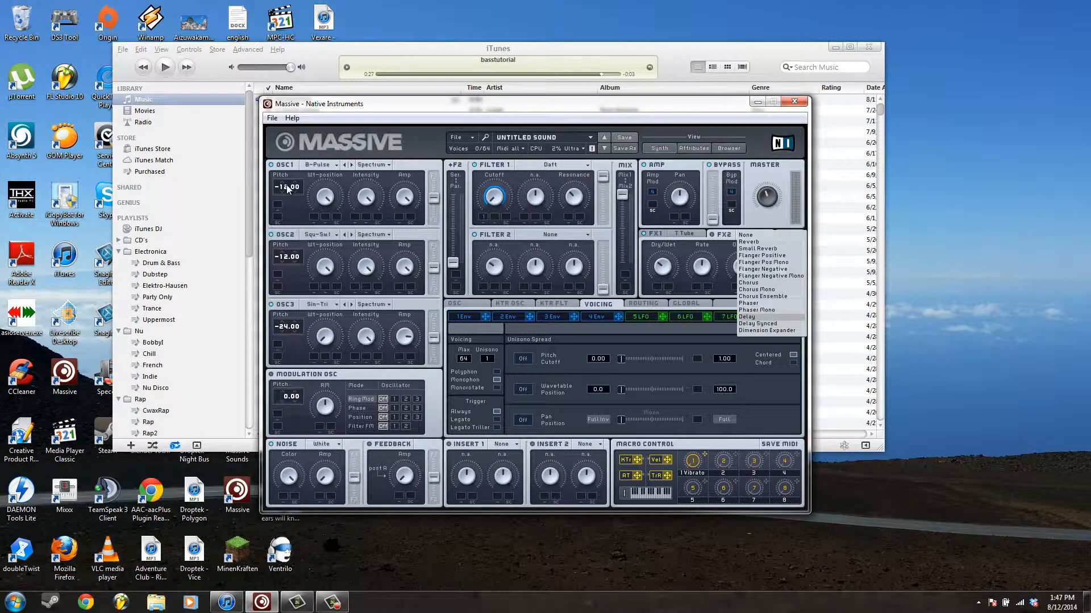
pyautogui.click(762, 296)
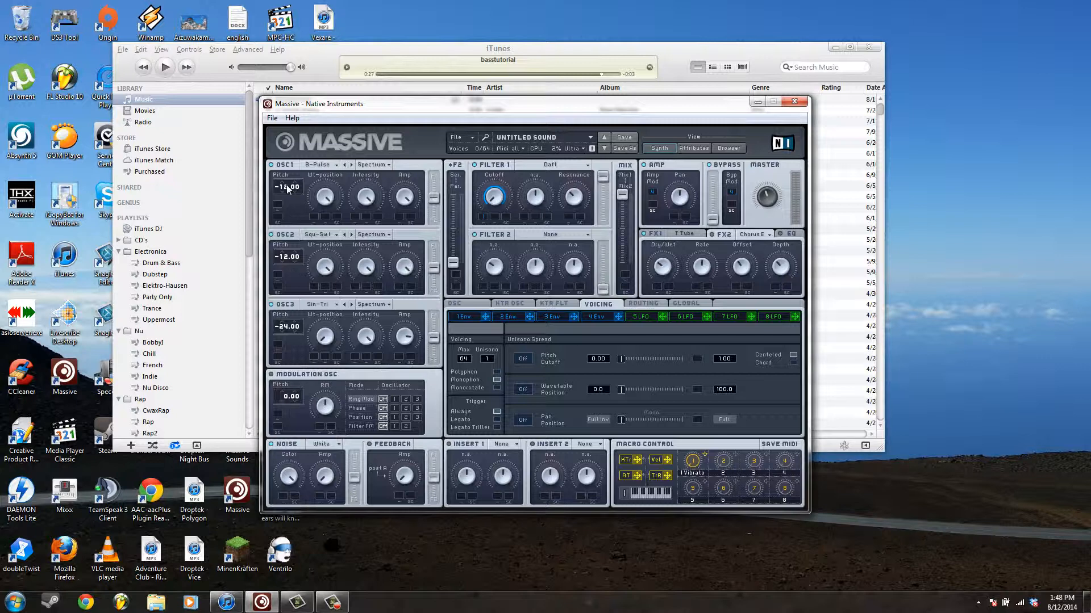
# Check FX1's available effects, keep Tele Tube, and show the EQ settings.
pyautogui.click(685, 234)
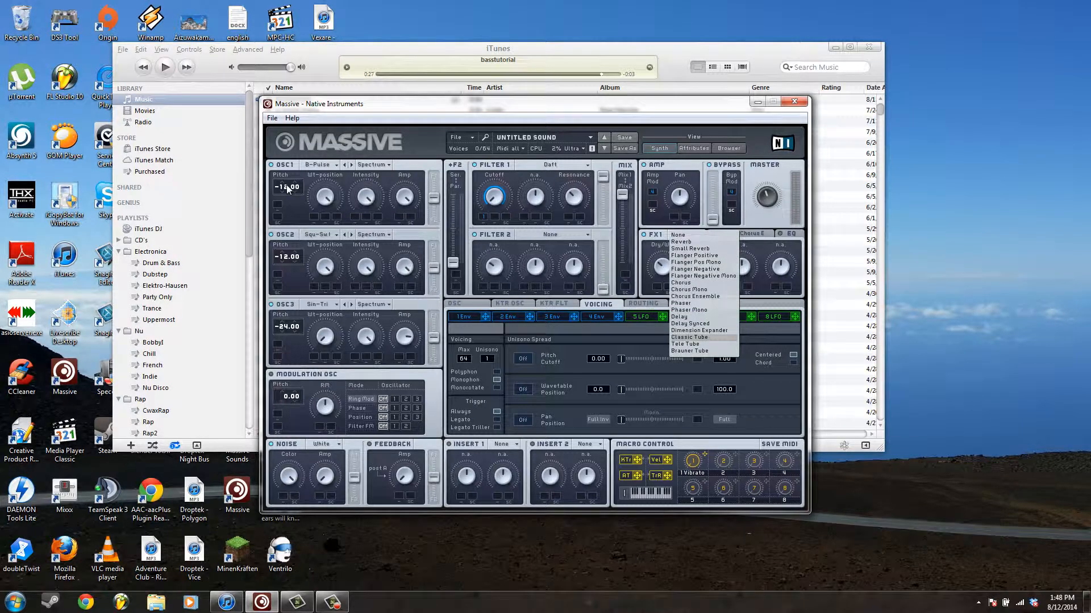
pyautogui.click(704, 339)
pyautogui.click(790, 234)
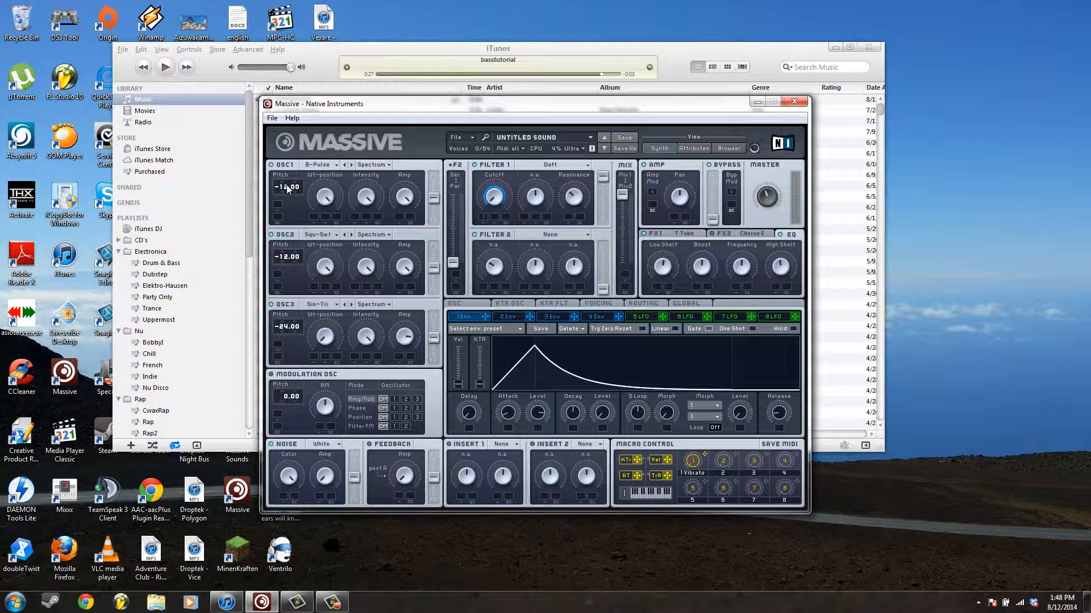
# Assign macro control 2 to envelope 1's attack level and decay level, and name the macro CUTOFF.
pyautogui.moveTo(735, 454); pyautogui.dragTo(537, 428)
pyautogui.moveTo(735, 454); pyautogui.dragTo(602, 406)
pyautogui.press('BackSpace')
pyautogui.write('CUTOFF')
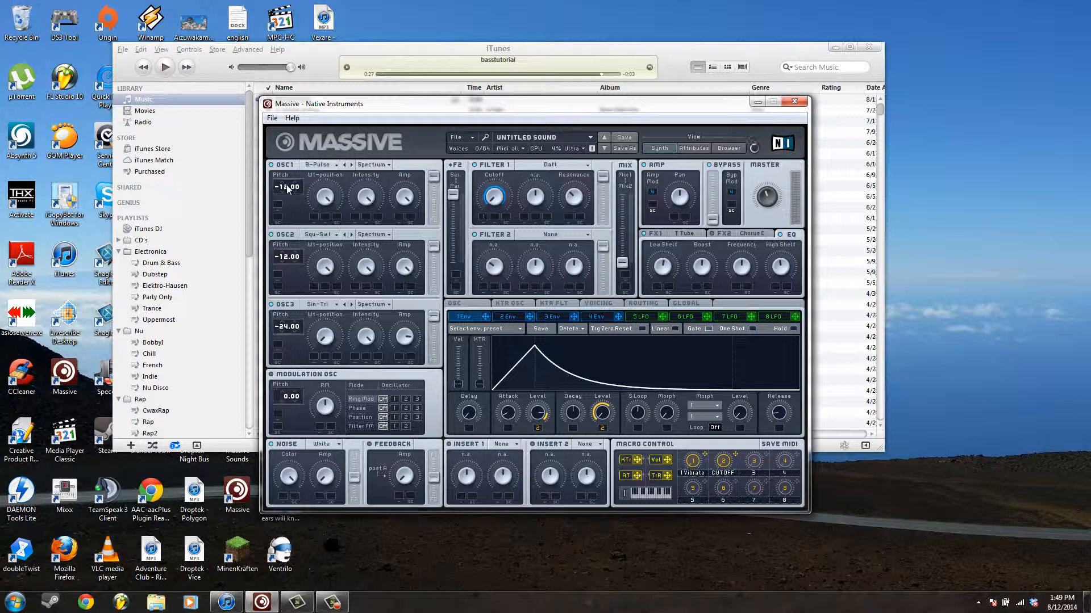
# Try the Double Notch type for Filter 2 and display the FX2 settings.
pyautogui.click(549, 235)
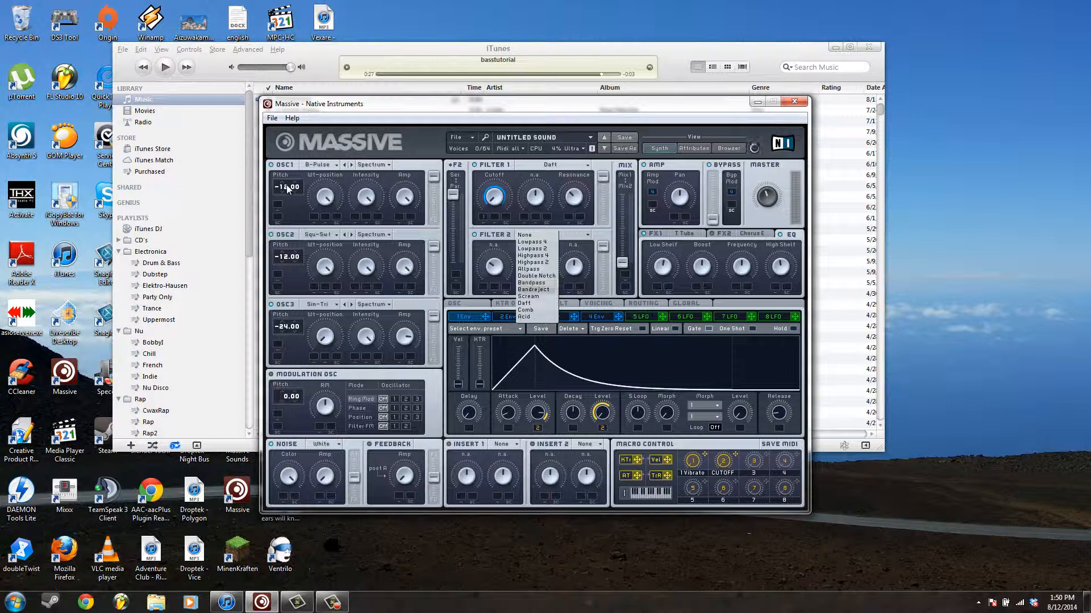
pyautogui.click(536, 275)
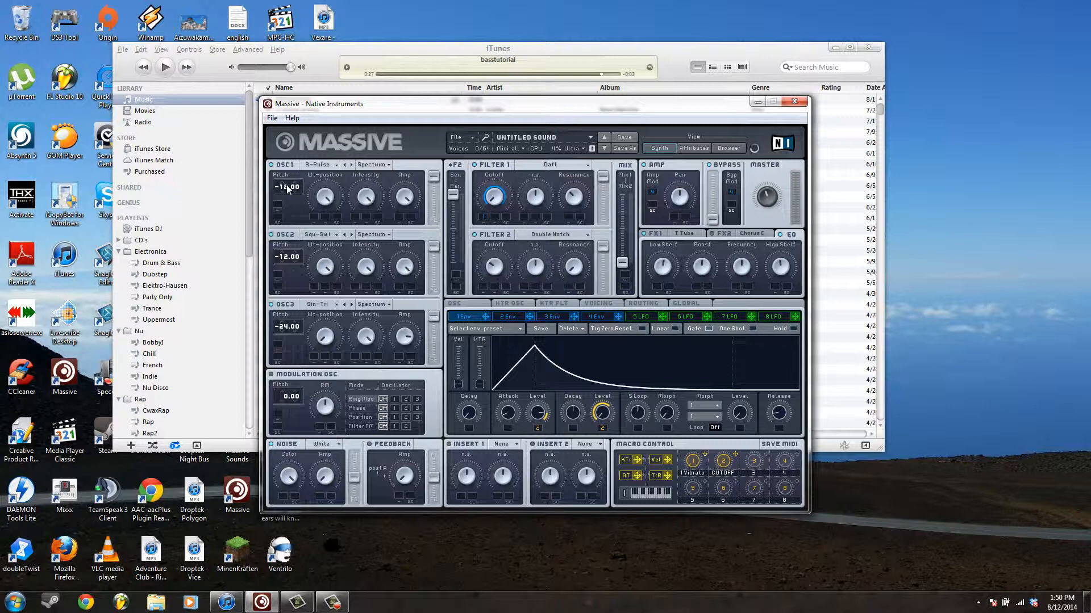
pyautogui.click(723, 234)
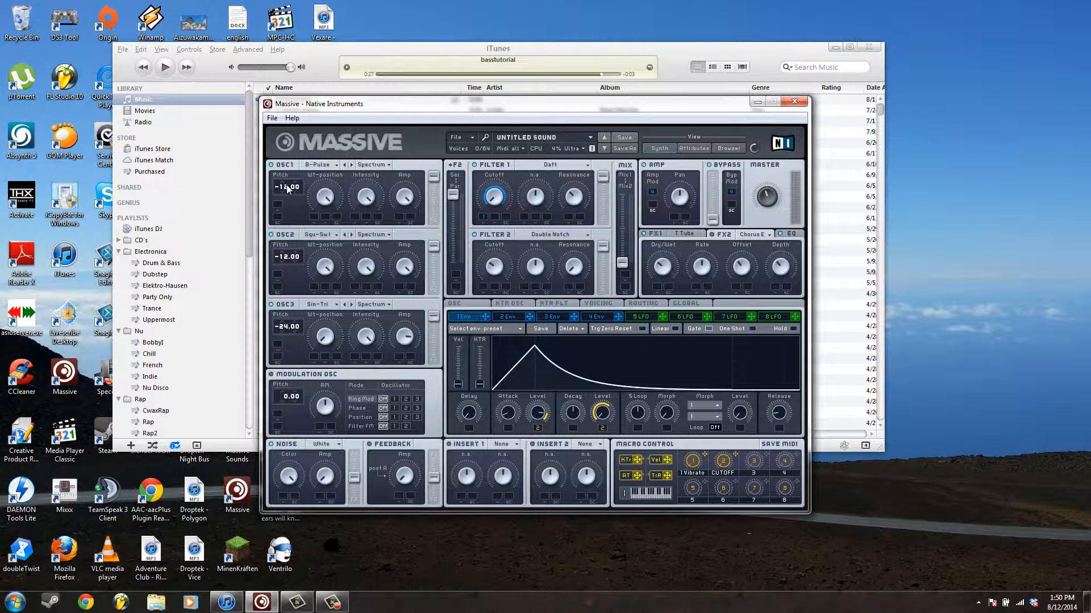
pyautogui.click(551, 235)
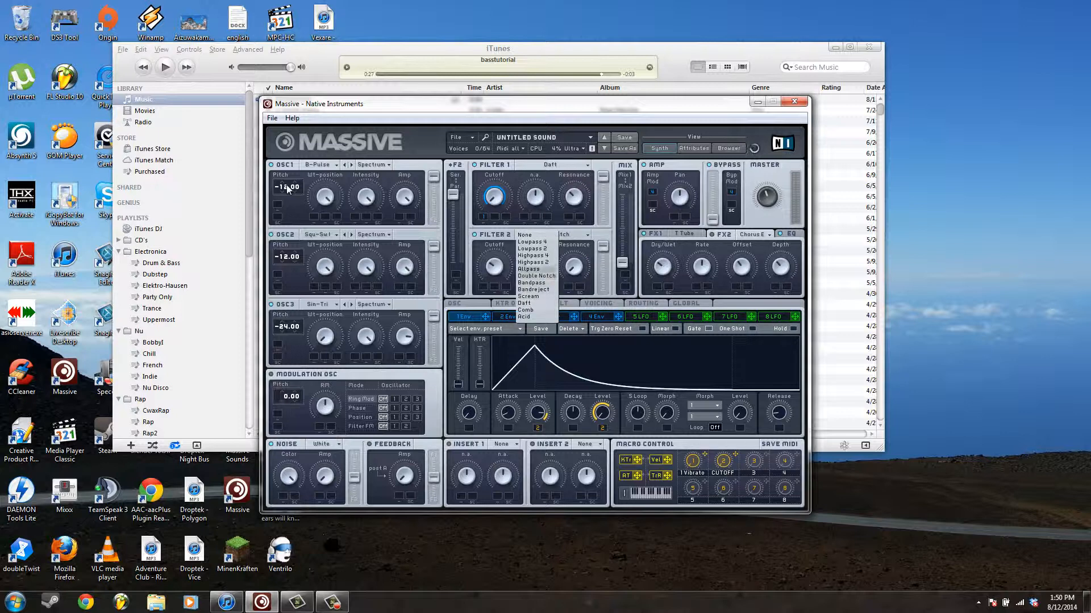
pyautogui.click(536, 276)
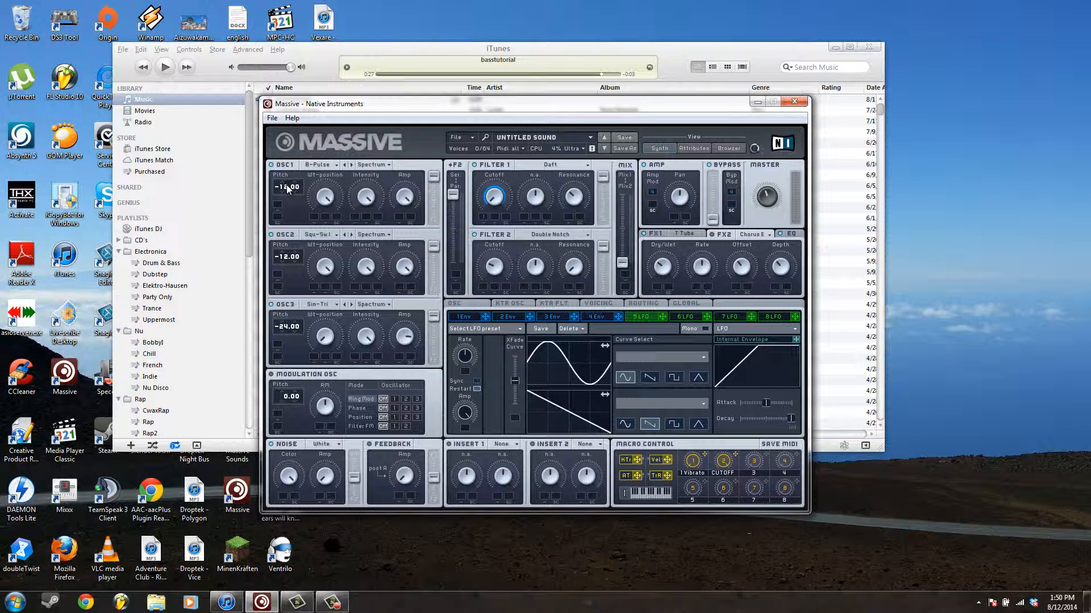
# Set Filter 2 to the Bandreject type.
pyautogui.click(549, 235)
pyautogui.click(536, 288)
pyautogui.moveTo(287, 190)
pyautogui.mouseDown()
pyautogui.moveTo(297, 187)
pyautogui.moveTo(287, 189)
pyautogui.mouseUp()
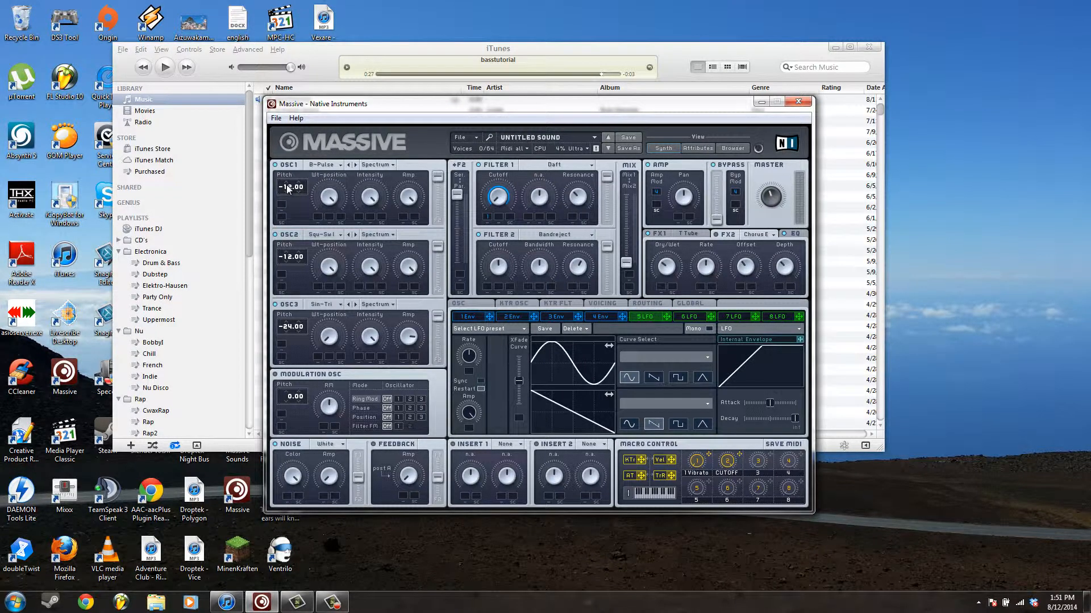
pyautogui.click(326, 165)
pyautogui.click(287, 189)
pyautogui.press('F10')
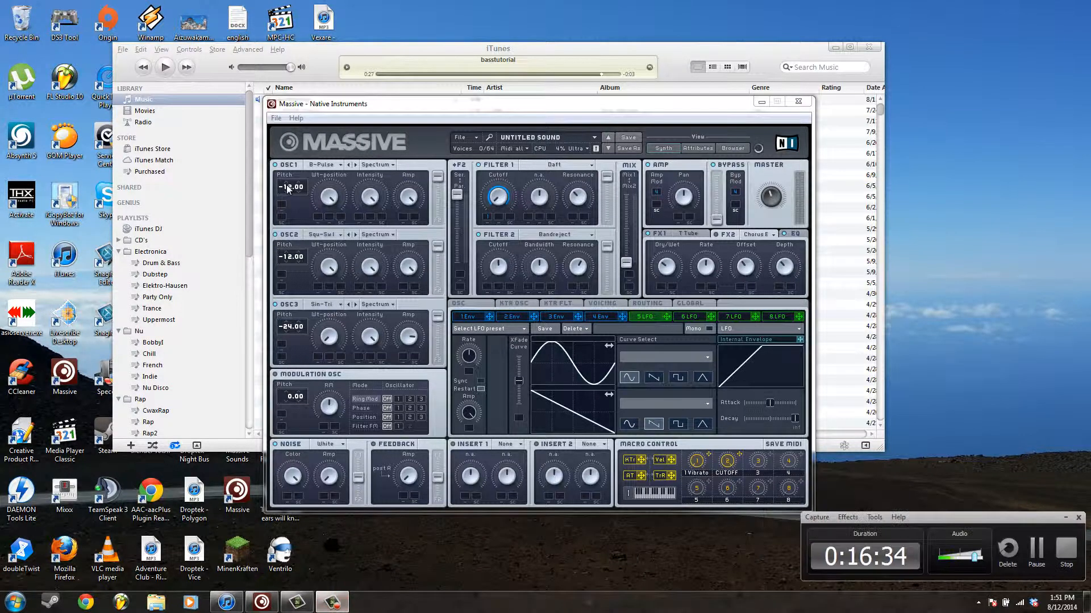